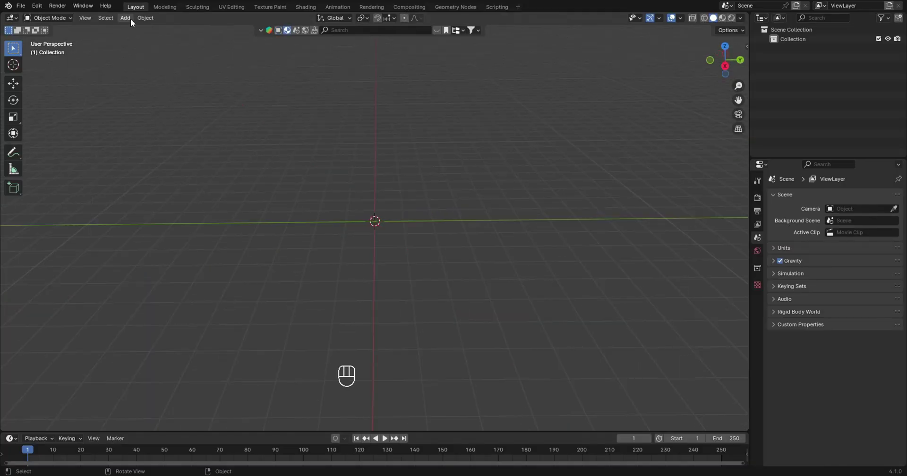
- Add a cylinder, enter Edit Mode and scale its top face outward to about 1.6 times its size
{"action": "left_click", "coordinate": [217, 79]}
{"action": "key", "text": "Tab"}
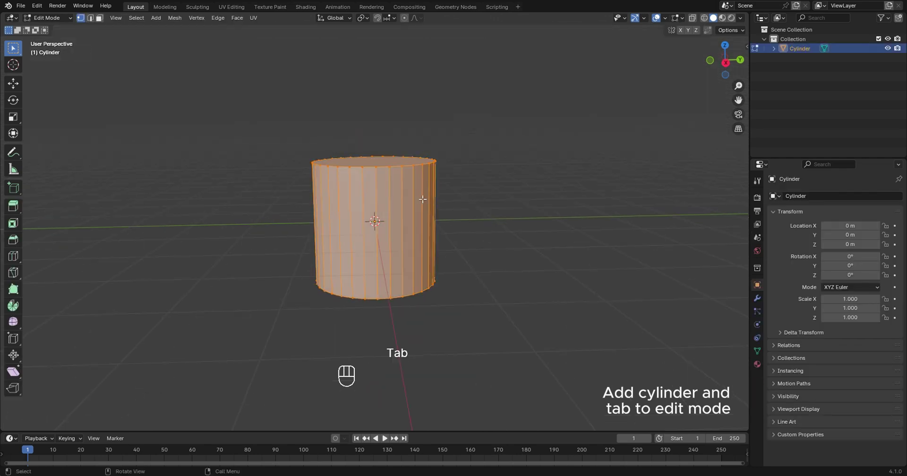
{"action": "left_click", "coordinate": [99, 17]}
{"action": "left_click", "coordinate": [373, 162]}
{"action": "key", "text": "s"}
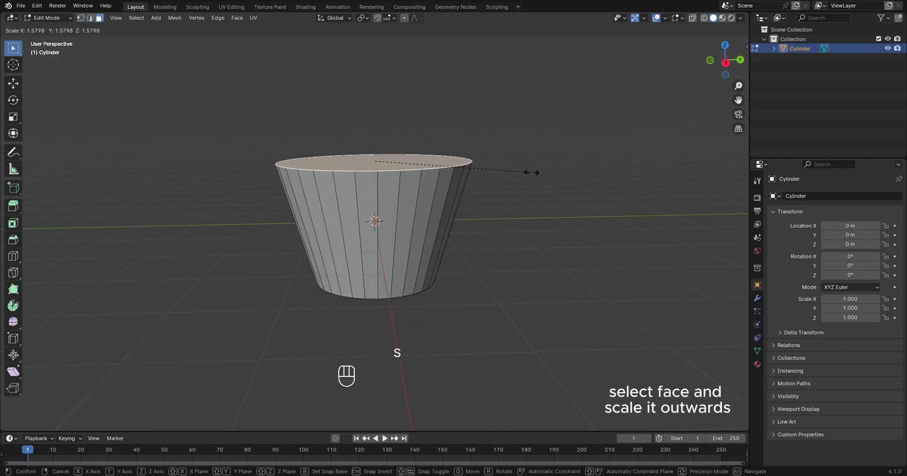
- Scale the whole tapered mesh down and raise it about 0.4 m along Z
{"action": "key", "text": "a"}
{"action": "key", "text": "s"}
{"action": "key", "text": "s"}
{"action": "key", "text": "s"}
{"action": "left_click", "coordinate": [454, 182]}
{"action": "key", "text": "g"}
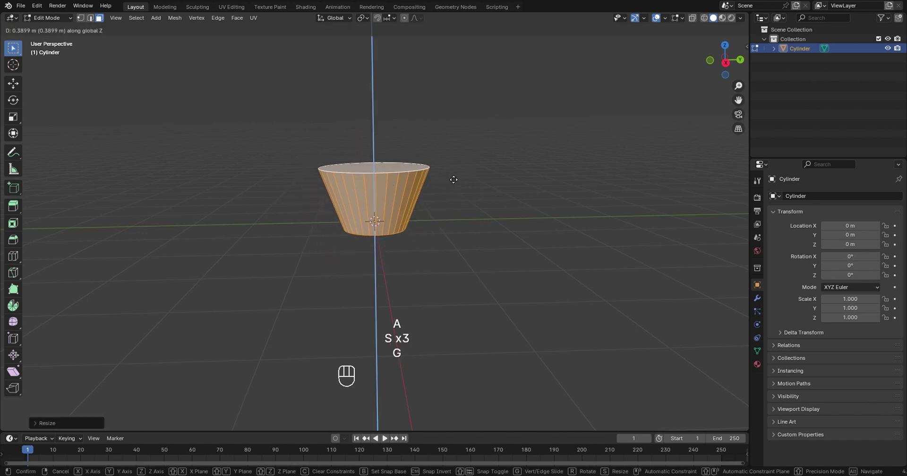
{"action": "key", "text": "z"}
{"action": "key", "text": "z"}
- Add one horizontal loop cut around the upper part of the pot
{"action": "left_click", "coordinate": [13, 256]}
{"action": "middle_click_drag", "start_coordinate": [421, 216], "coordinate": [419, 186]}
{"action": "left_click_drag", "start_coordinate": [383, 201], "coordinate": [382, 182]}
{"action": "scroll", "coordinate": [331, 160], "scroll_direction": "up", "scroll_amount": 2}
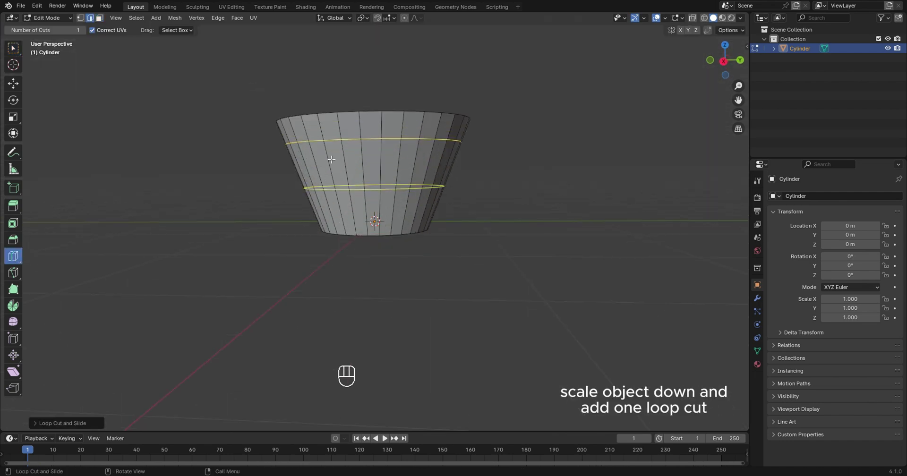
- Extrude the ring of faces above the loop cut outward along normals to form the pot's rim
{"action": "left_click", "coordinate": [340, 125], "text": "alt"}
{"action": "middle_click_drag", "start_coordinate": [340, 125], "coordinate": [461, 174]}
{"action": "left_click", "coordinate": [235, 18]}
{"action": "left_click", "coordinate": [258, 35]}
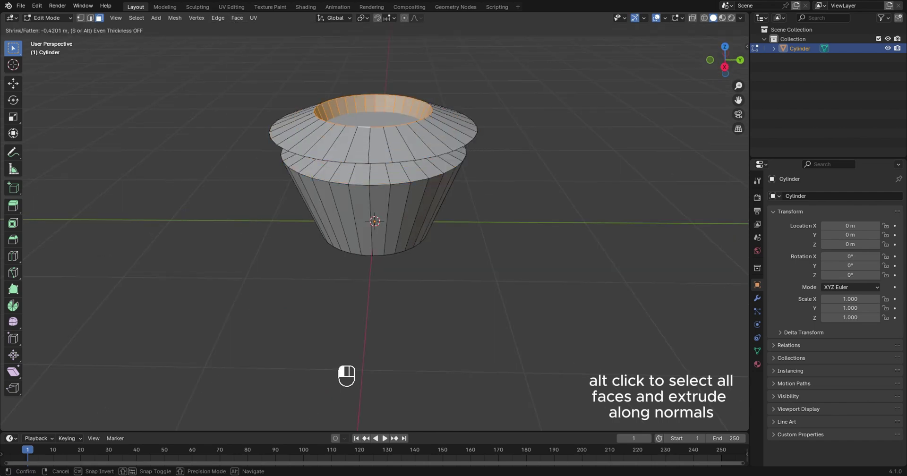
{"action": "left_click", "coordinate": [283, 52]}
{"action": "mouse_move", "coordinate": [283, 52]}
{"action": "middle_mouse_down"}
{"action": "mouse_move", "coordinate": [267, 32]}
{"action": "mouse_move", "coordinate": [289, 48]}
{"action": "middle_mouse_up"}
- Extrude the pot's top face downward along Z to hollow the rim, and separate that face into its own object
{"action": "left_click", "coordinate": [382, 138]}
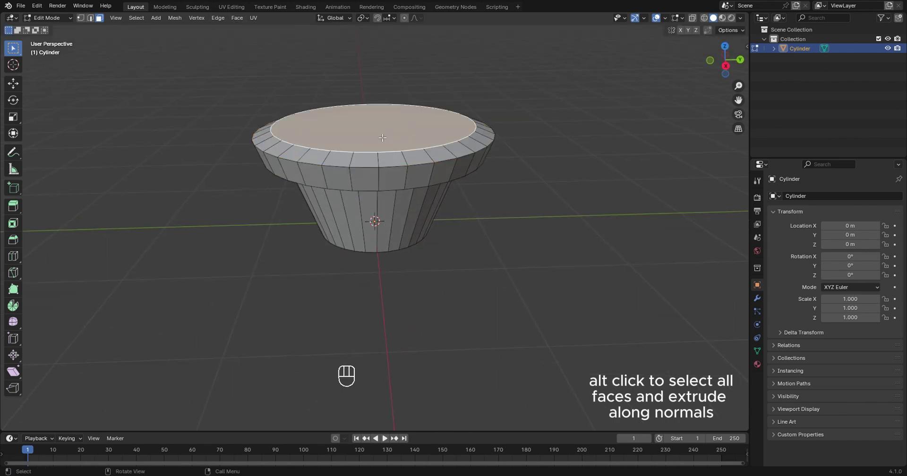
{"action": "key", "text": "e"}
{"action": "left_click", "coordinate": [412, 149]}
{"action": "middle_click_drag", "start_coordinate": [412, 150], "coordinate": [416, 176]}
{"action": "right_click", "coordinate": [418, 146]}
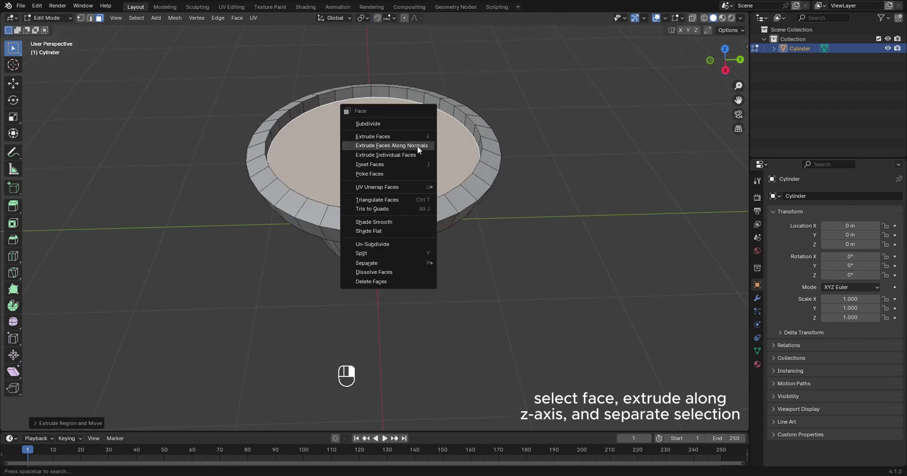
{"action": "mouse_move", "coordinate": [412, 263]}
{"action": "left_click", "coordinate": [456, 263]}
- Bevel the edge loops around the pot's rim with 5 segments
{"action": "left_click", "coordinate": [49, 18]}
{"action": "left_click", "coordinate": [49, 31]}
{"action": "left_click", "coordinate": [200, 119]}
{"action": "left_click", "coordinate": [50, 39]}
{"action": "scroll", "coordinate": [328, 201], "scroll_direction": "up", "scroll_amount": 4}
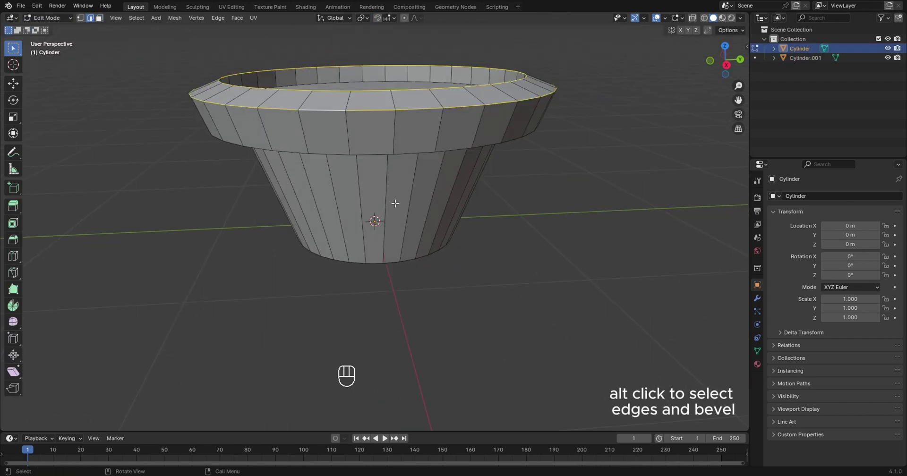
{"action": "middle_click_drag", "start_coordinate": [395, 202], "coordinate": [370, 182]}
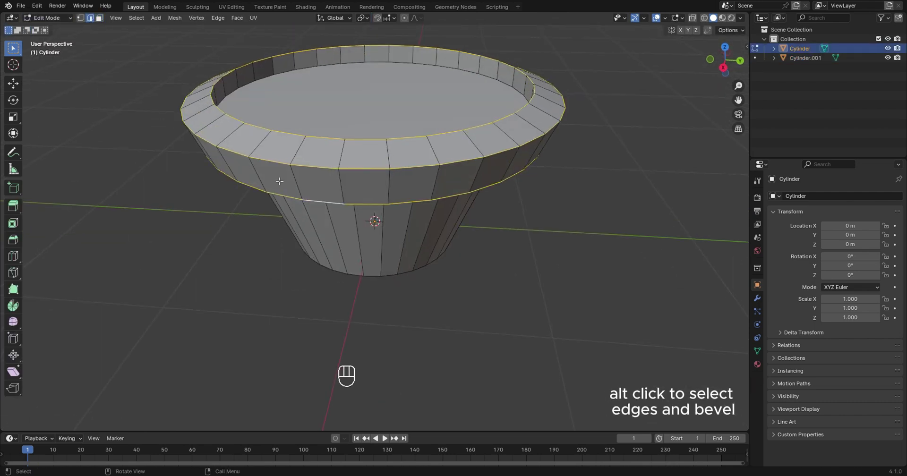
{"action": "left_click_drag", "start_coordinate": [372, 50], "coordinate": [372, 35]}
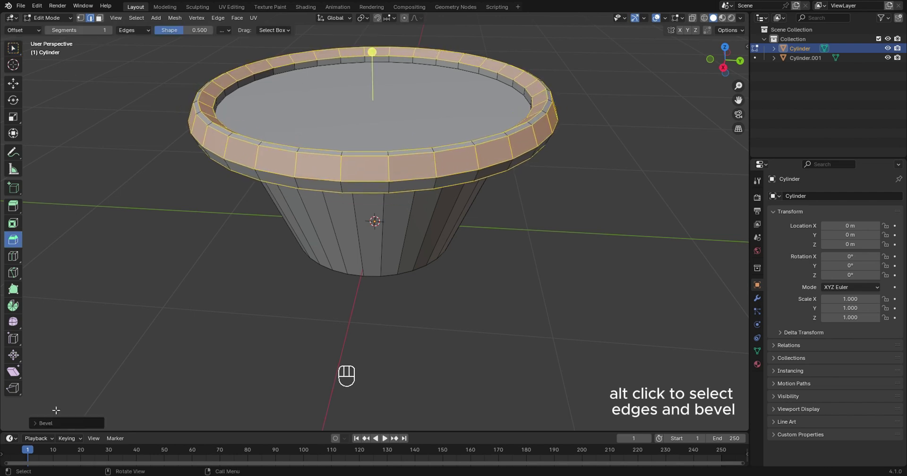
{"action": "left_click", "coordinate": [56, 423]}
{"action": "left_click_drag", "start_coordinate": [148, 287], "coordinate": [157, 287]}
- Return to Object Mode and shade the pot smooth by angle at 30°
{"action": "key", "text": "Tab"}
{"action": "right_click", "coordinate": [205, 140]}
{"action": "left_click", "coordinate": [205, 32]}
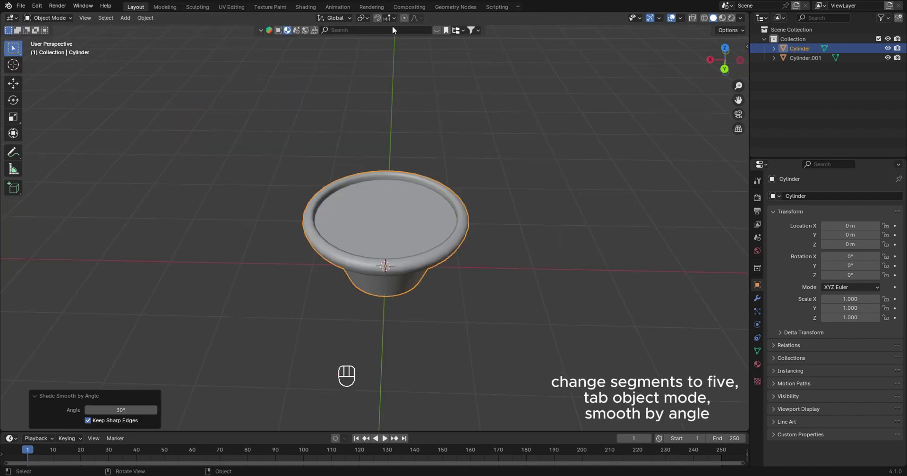
- Add a 2 m plane and move it about 2.79 m along X so it sits beside the pot
{"action": "left_click", "coordinate": [125, 17]}
{"action": "mouse_move", "coordinate": [174, 29]}
{"action": "left_click", "coordinate": [218, 28]}
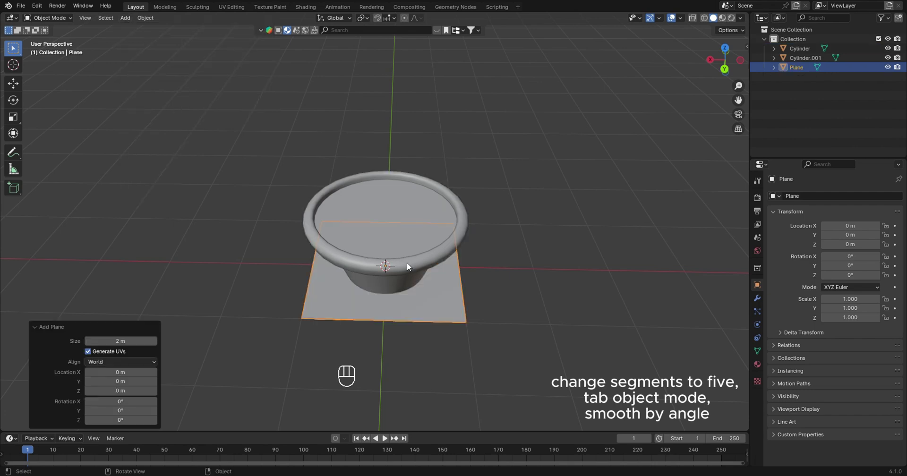
{"action": "key", "text": "g"}
{"action": "key", "text": "x"}
{"action": "left_click", "coordinate": [244, 218]}
{"action": "key", "text": "KP_7"}
{"action": "key", "text": "KP_Decimal"}
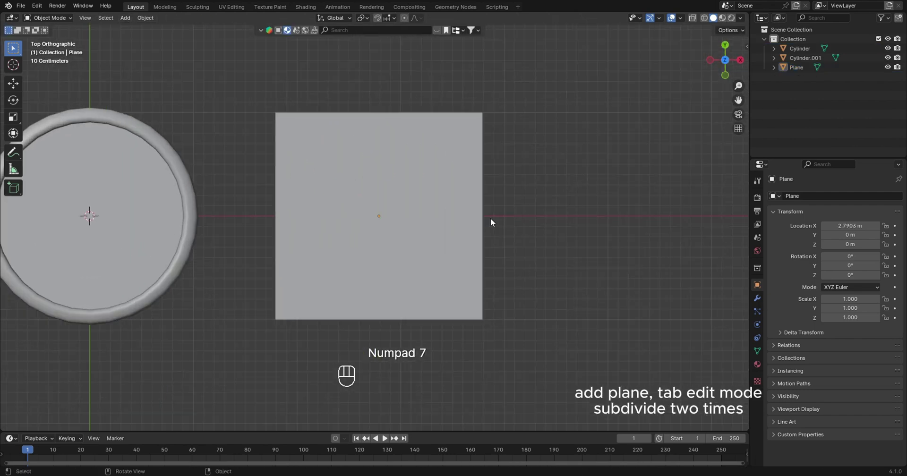
- Subdivide the plane twice in Edit Mode, using one cut each time
{"action": "key", "text": "Tab"}
{"action": "right_click", "coordinate": [304, 168]}
{"action": "left_click", "coordinate": [304, 168]}
{"action": "right_click", "coordinate": [326, 174]}
{"action": "left_click", "coordinate": [326, 175]}
{"action": "middle_click_drag", "start_coordinate": [326, 175], "coordinate": [583, 145]}
{"action": "key", "text": "KP_7"}
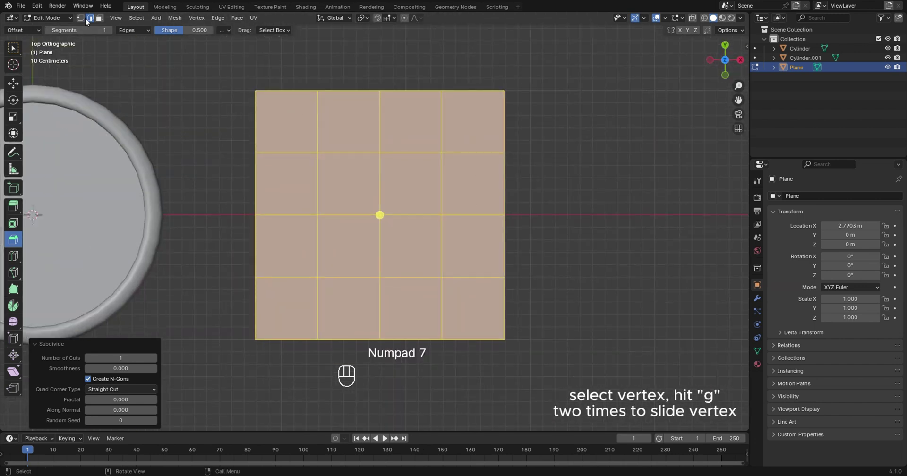
- Slide the plane's two upper corner vertices inward along the top edge onto the neighbouring vertices
{"action": "left_click", "coordinate": [255, 90]}
{"action": "key", "text": "g"}
{"action": "key", "text": "g"}
{"action": "left_click", "coordinate": [326, 95]}
{"action": "left_click", "coordinate": [504, 90]}
{"action": "key", "text": "g"}
{"action": "key", "text": "g"}
{"action": "left_click", "coordinate": [247, 339]}
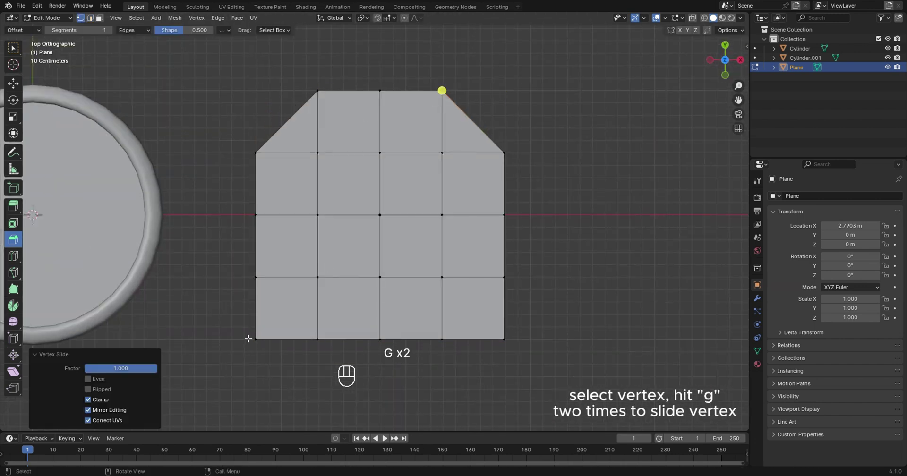
- Slide the plane's two lower corner vertices inward along the bottom edge onto the neighbouring vertices
{"action": "left_click", "coordinate": [255, 339]}
{"action": "key", "text": "g"}
{"action": "key", "text": "g"}
{"action": "left_click", "coordinate": [318, 340]}
{"action": "left_click", "coordinate": [504, 339]}
{"action": "key", "text": "g"}
{"action": "key", "text": "g"}
{"action": "left_click", "coordinate": [559, 327]}
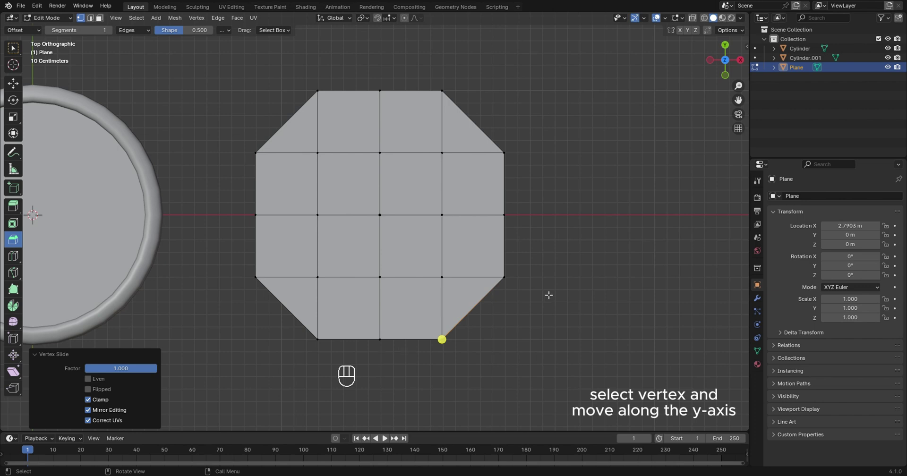
- Move the bottom middle vertex about 0.47 m down along Y to form the leaf's pointed tip
{"action": "left_click", "coordinate": [380, 339]}
{"action": "scroll", "coordinate": [416, 328], "scroll_direction": "down", "scroll_amount": 1}
{"action": "key", "text": "g"}
{"action": "key", "text": "y"}
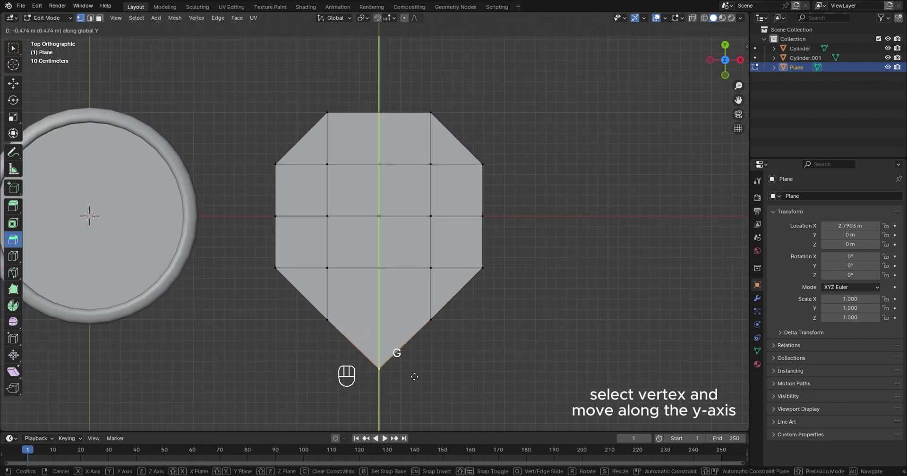
{"action": "left_click", "coordinate": [397, 378]}
{"action": "left_click", "coordinate": [481, 164]}
{"action": "key", "text": "g"}
{"action": "key", "text": "g"}
{"action": "left_click", "coordinate": [275, 162], "text": "shift"}
{"action": "key", "text": "s"}
{"action": "left_click", "coordinate": [515, 168]}
{"action": "key", "text": "ctrl+z"}
- Turn on X-ray and scale the top row of vertices inward to narrow the leaf's blunt end
{"action": "left_click", "coordinate": [534, 123]}
{"action": "left_click", "coordinate": [692, 18]}
{"action": "left_click_drag", "start_coordinate": [311, 99], "coordinate": [444, 124], "text": "shift"}
{"action": "key", "text": "s"}
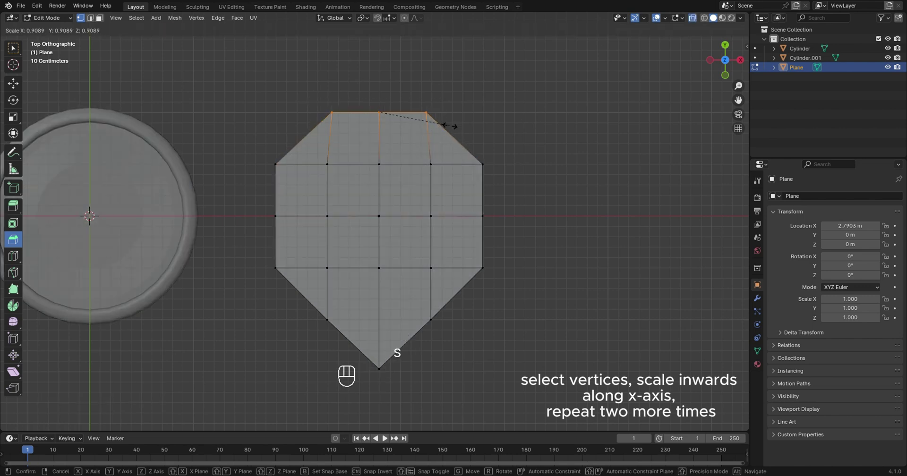
{"action": "left_click", "coordinate": [416, 118]}
{"action": "key", "text": "s"}
{"action": "left_click", "coordinate": [423, 120]}
{"action": "key", "text": "s"}
{"action": "left_click", "coordinate": [423, 120]}
- Scale the upper outer vertex pair inward to about 0.84 and the lower outer pair to about 0.87
{"action": "left_click", "coordinate": [482, 164]}
{"action": "key", "text": "s"}
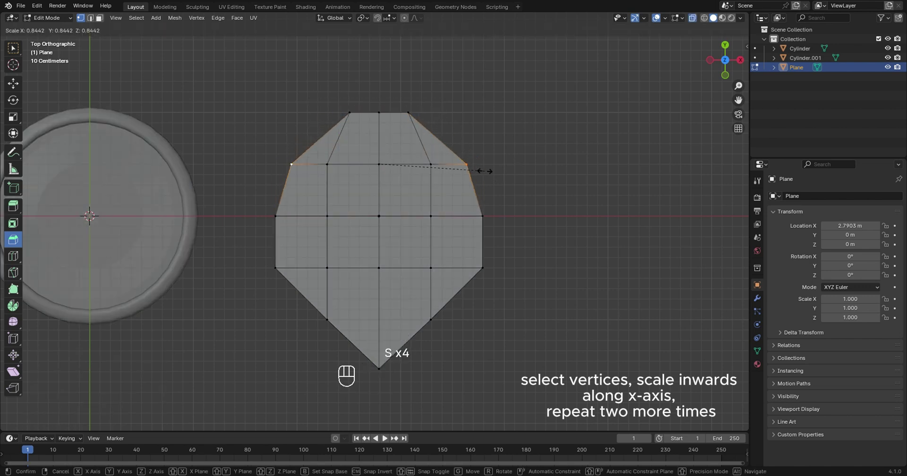
{"action": "left_click", "coordinate": [486, 170]}
{"action": "left_click", "coordinate": [483, 268]}
{"action": "left_click", "coordinate": [277, 268], "text": "shift"}
{"action": "key", "text": "s"}
{"action": "left_click", "coordinate": [507, 257]}
- Add two lengthwise loop cuts to the leaf, one on each side of its centre line
{"action": "middle_click_drag", "start_coordinate": [529, 257], "coordinate": [394, 29]}
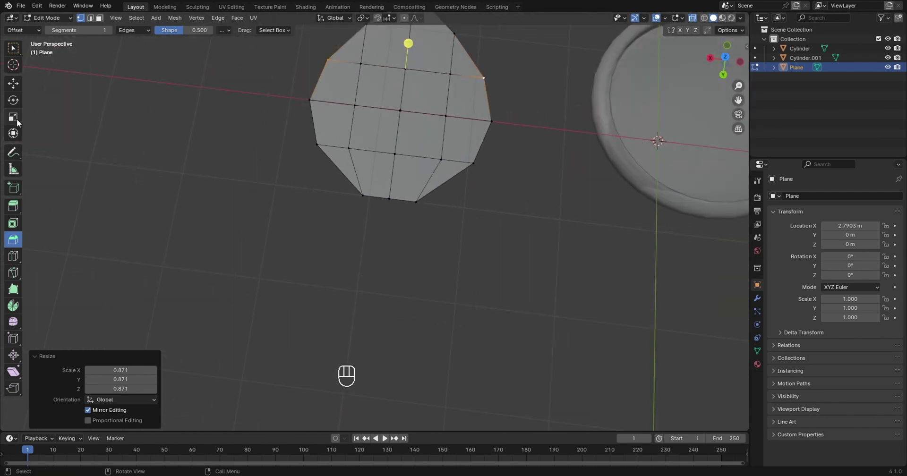
{"action": "left_click", "coordinate": [384, 194]}
{"action": "middle_click_drag", "start_coordinate": [384, 194], "coordinate": [440, 278]}
{"action": "left_click", "coordinate": [361, 214]}
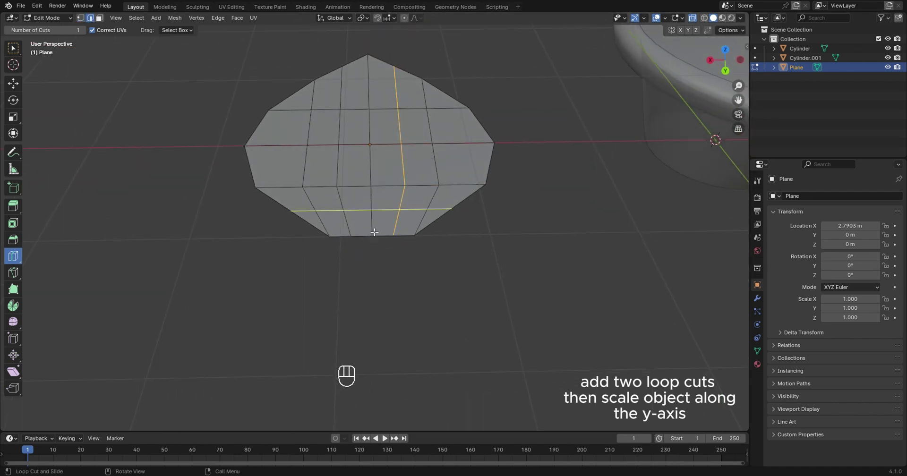
{"action": "key", "text": "ctrl+z"}
{"action": "middle_click_drag", "start_coordinate": [361, 214], "coordinate": [412, 231]}
- Stretch the whole leaf mesh along Y and narrow it to 0.914 along X
{"action": "key", "text": "a"}
{"action": "key", "text": "s"}
{"action": "key", "text": "y"}
{"action": "left_click", "coordinate": [415, 289]}
{"action": "key", "text": "s"}
{"action": "key", "text": "x"}
{"action": "left_click", "coordinate": [502, 196]}
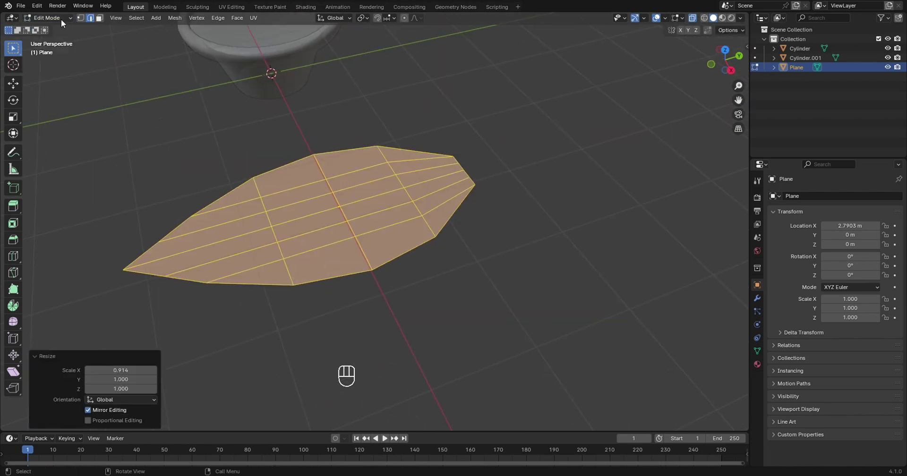
{"action": "key", "text": "Tab"}
{"action": "middle_click_drag", "start_coordinate": [506, 181], "coordinate": [397, 249]}
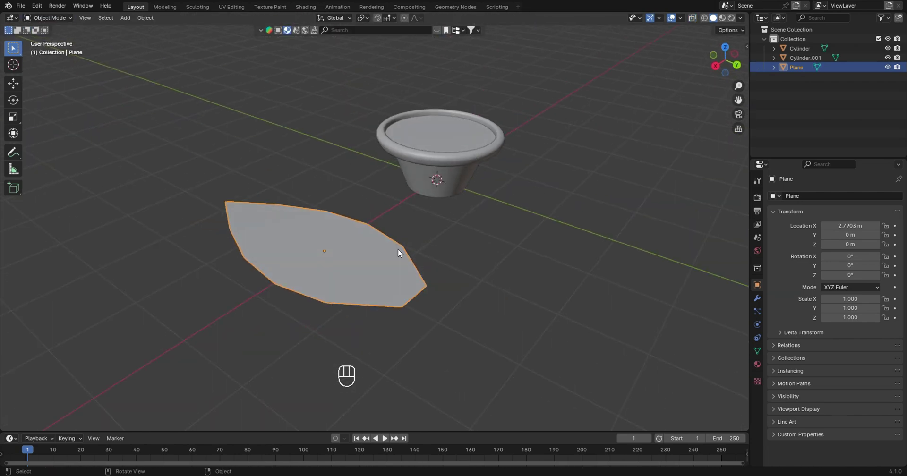
- Raise the two lengthwise vertex columns midway between the leaf's centre line and its outer edges along Z
{"action": "key", "text": "Tab"}
{"action": "middle_click_drag", "start_coordinate": [310, 219], "coordinate": [346, 252]}
{"action": "left_click", "coordinate": [80, 18]}
{"action": "middle_click_drag", "start_coordinate": [140, 122], "coordinate": [231, 170]}
{"action": "key", "text": "KP_7"}
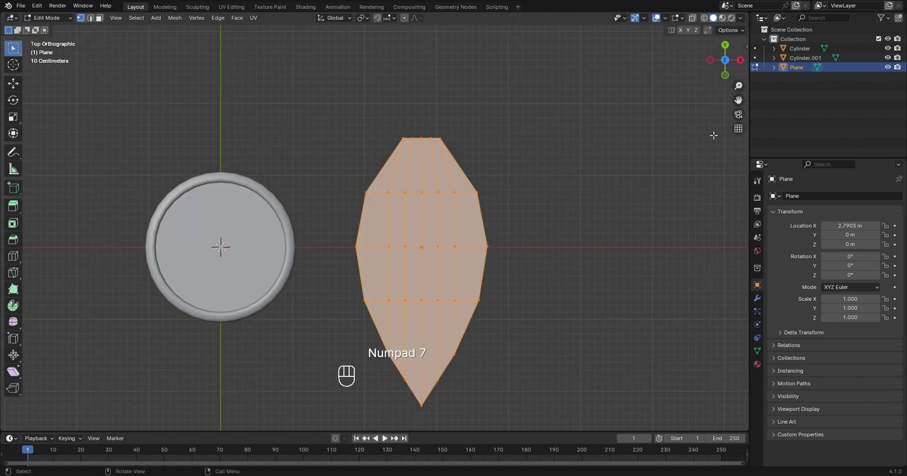
{"action": "middle_click_drag", "start_coordinate": [586, 275], "coordinate": [543, 219], "text": "shift"}
{"action": "scroll", "coordinate": [547, 196], "scroll_direction": "up", "scroll_amount": 1}
{"action": "left_click_drag", "start_coordinate": [413, 108], "coordinate": [434, 166], "text": "shift"}
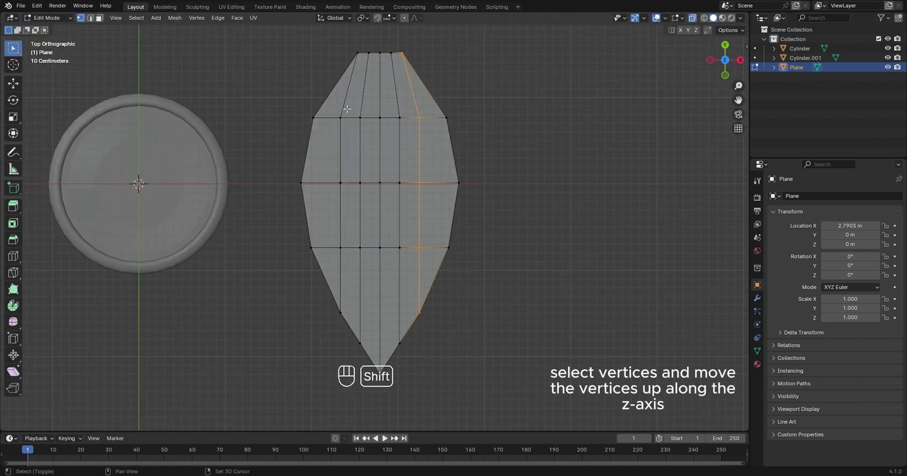
{"action": "left_click_drag", "start_coordinate": [348, 295], "coordinate": [347, 297], "text": "shift"}
{"action": "middle_click_drag", "start_coordinate": [488, 275], "coordinate": [366, 291]}
{"action": "key", "text": "g"}
{"action": "key", "text": "z"}
{"action": "left_click", "coordinate": [466, 263]}
- Refine the leaf's raised vertex columns by adjusting their height along Z and their scale
{"action": "key", "text": "g"}
{"action": "key", "text": "z"}
{"action": "key", "text": "z"}
{"action": "key", "text": "z"}
{"action": "left_click", "coordinate": [425, 258]}
{"action": "key", "text": "s"}
{"action": "left_click", "coordinate": [476, 258]}
{"action": "key", "text": "g"}
{"action": "key", "text": "z"}
{"action": "left_click", "coordinate": [474, 246]}
- Raise the two edge vertices nearest the leaf's tip about 0.05 m along Z, then return to Object Mode with X-ray off
{"action": "middle_click_drag", "start_coordinate": [474, 245], "coordinate": [436, 307]}
{"action": "left_click", "coordinate": [385, 315]}
{"action": "left_click", "coordinate": [439, 307], "text": "shift"}
{"action": "key", "text": "g"}
{"action": "key", "text": "z"}
{"action": "key", "text": "z"}
{"action": "left_click", "coordinate": [376, 260]}
{"action": "left_click", "coordinate": [60, 19]}
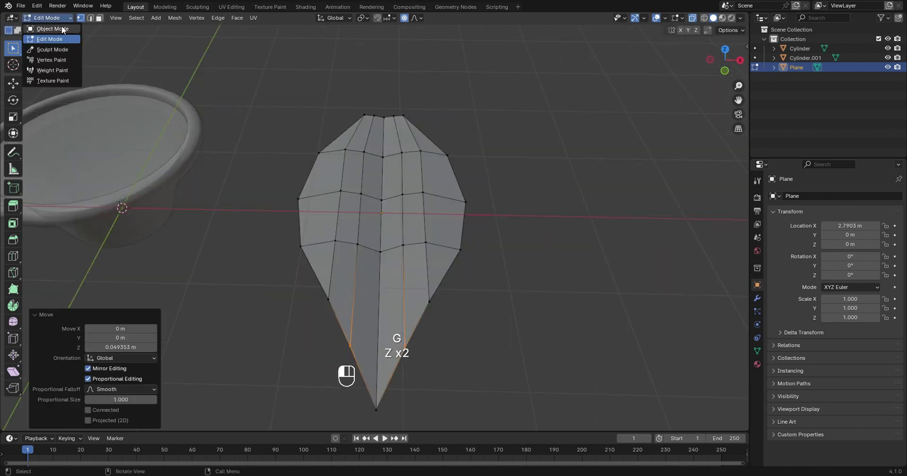
{"action": "left_click", "coordinate": [58, 28]}
{"action": "left_click", "coordinate": [692, 18]}
{"action": "middle_click_drag", "start_coordinate": [529, 359], "coordinate": [514, 252]}
- Add a Solidify modifier to the leaf and set its thickness to 0.1 m
{"action": "left_click", "coordinate": [757, 298]}
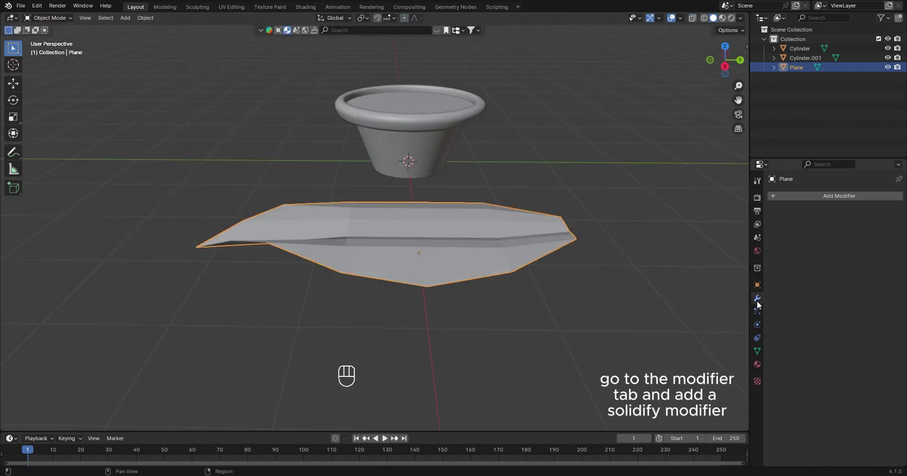
{"action": "left_click", "coordinate": [830, 195]}
{"action": "key", "text": "Return"}
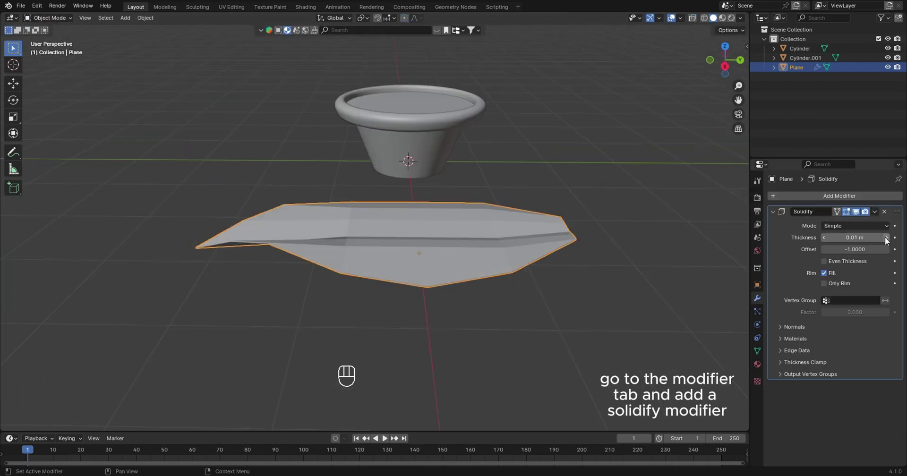
{"action": "middle_click_drag", "start_coordinate": [561, 292], "coordinate": [738, 275]}
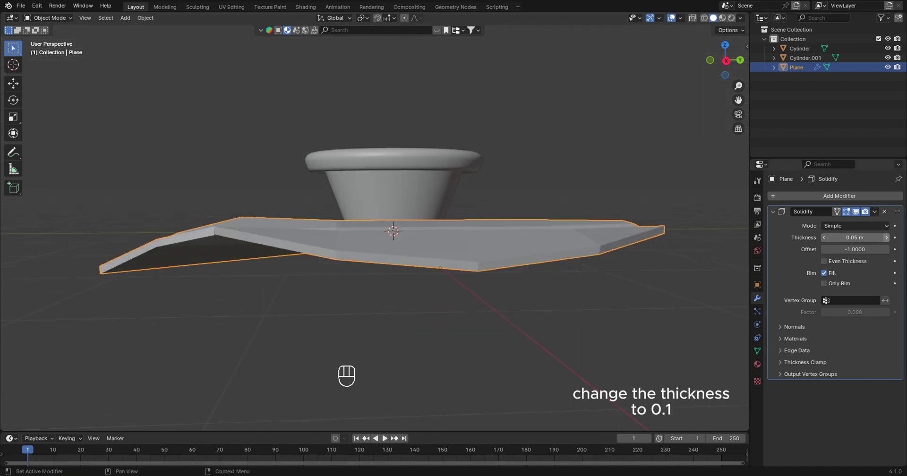
{"action": "left_click_drag", "start_coordinate": [854, 238], "coordinate": [859, 238]}
{"action": "middle_click_drag", "start_coordinate": [580, 240], "coordinate": [589, 272]}
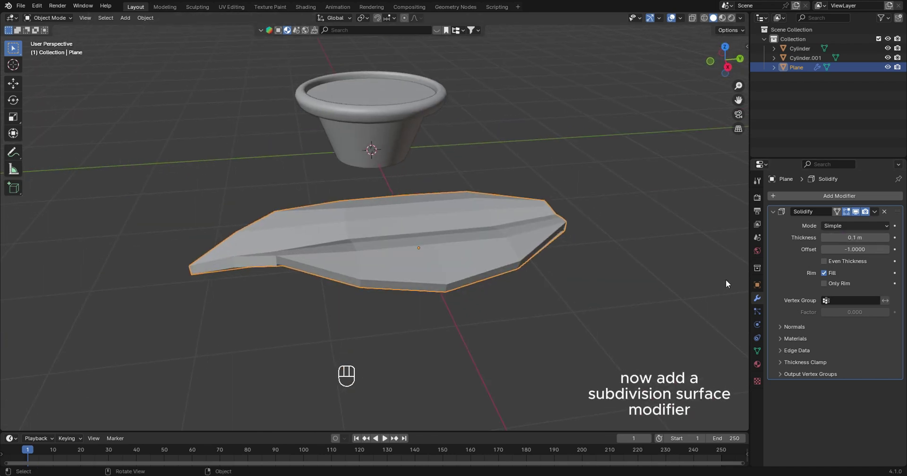
- Add a Subdivision Surface modifier to the leaf
{"action": "left_click", "coordinate": [852, 197]}
{"action": "type", "text": "su"}
{"action": "left_click", "coordinate": [808, 217]}
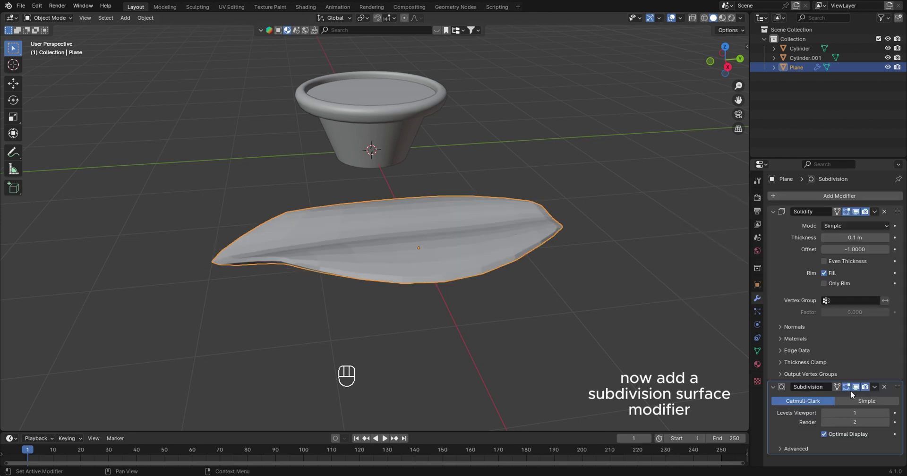
- Set the Subdivision modifier's viewport and render levels to 3, and switch the leaf to Edit Mode
{"action": "left_click", "coordinate": [886, 425]}
{"action": "middle_click_drag", "start_coordinate": [529, 312], "coordinate": [500, 239]}
{"action": "left_click", "coordinate": [57, 19]}
{"action": "left_click", "coordinate": [53, 39]}
- Bend one end of the leaf downward by moving its tip vertices along Z with proportional editing and X-ray on
{"action": "left_click_drag", "start_coordinate": [563, 205], "coordinate": [604, 265]}
{"action": "middle_click_drag", "start_coordinate": [603, 266], "coordinate": [581, 285]}
{"action": "left_click", "coordinate": [690, 18]}
{"action": "middle_click_drag", "start_coordinate": [607, 318], "coordinate": [469, 276]}
{"action": "left_click", "coordinate": [471, 391]}
{"action": "middle_click_drag", "start_coordinate": [492, 311], "coordinate": [510, 313]}
{"action": "scroll", "coordinate": [511, 312], "scroll_direction": "down", "scroll_amount": 3}
{"action": "middle_click_drag", "start_coordinate": [430, 263], "coordinate": [471, 257]}
- Select the vertices near the leaf's opposite end and lower them along Z with proportional editing
{"action": "key", "text": "a"}
{"action": "key", "text": "a"}
{"action": "scroll", "coordinate": [197, 229], "scroll_direction": "up", "scroll_amount": 2}
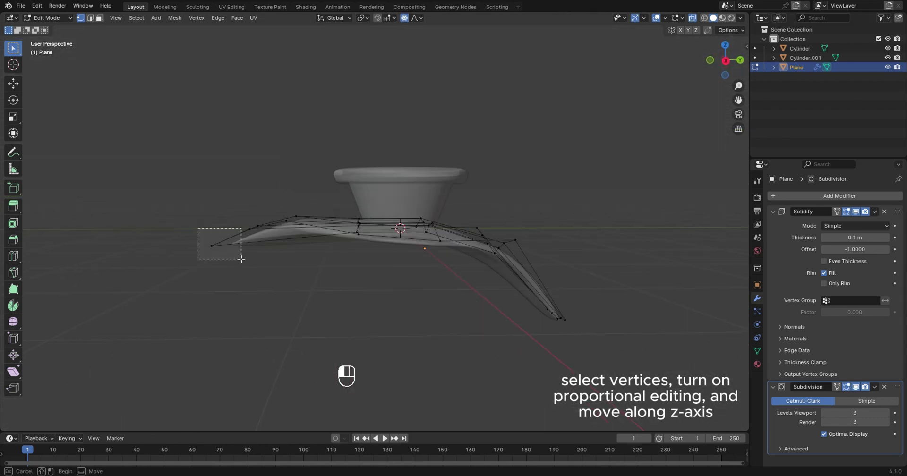
{"action": "scroll", "coordinate": [245, 271], "scroll_direction": "up", "scroll_amount": 1}
{"action": "left_click", "coordinate": [246, 277]}
{"action": "left_click_drag", "start_coordinate": [269, 198], "coordinate": [311, 229], "text": "shift"}
{"action": "key", "text": "g"}
{"action": "key", "text": "z"}
{"action": "left_click", "coordinate": [313, 240]}
- Return to Object Mode, shade the leaf smooth by angle at 30°, and turn X-ray off
{"action": "middle_click_drag", "start_coordinate": [378, 219], "coordinate": [362, 201]}
{"action": "key", "text": "Tab"}
{"action": "right_click", "coordinate": [440, 251]}
{"action": "left_click", "coordinate": [441, 251]}
{"action": "scroll", "coordinate": [524, 290], "scroll_direction": "up", "scroll_amount": 3}
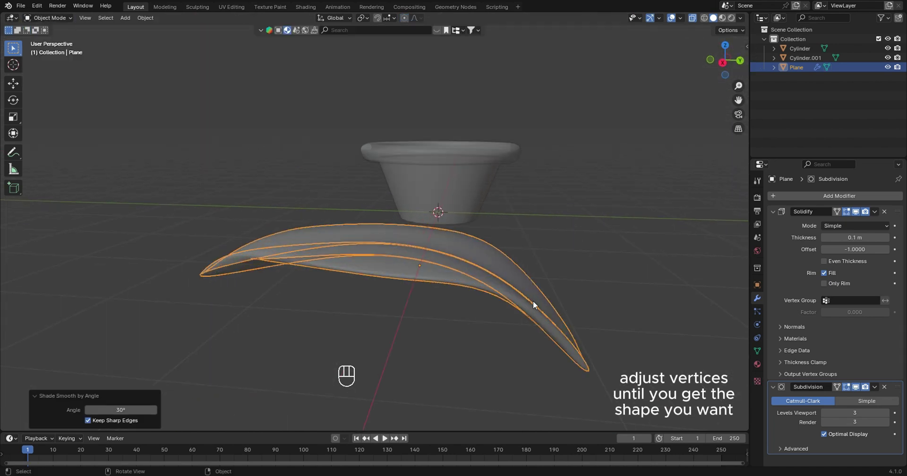
{"action": "middle_click_drag", "start_coordinate": [523, 290], "coordinate": [392, 315]}
{"action": "key", "text": "alt+z"}
- Apply the leaf's Solidify modifier, followed by its Subdivision modifier
{"action": "scroll", "coordinate": [532, 270], "scroll_direction": "down", "scroll_amount": 2}
{"action": "middle_click_drag", "start_coordinate": [533, 270], "coordinate": [561, 285]}
{"action": "left_click", "coordinate": [874, 212]}
{"action": "left_click", "coordinate": [871, 222]}
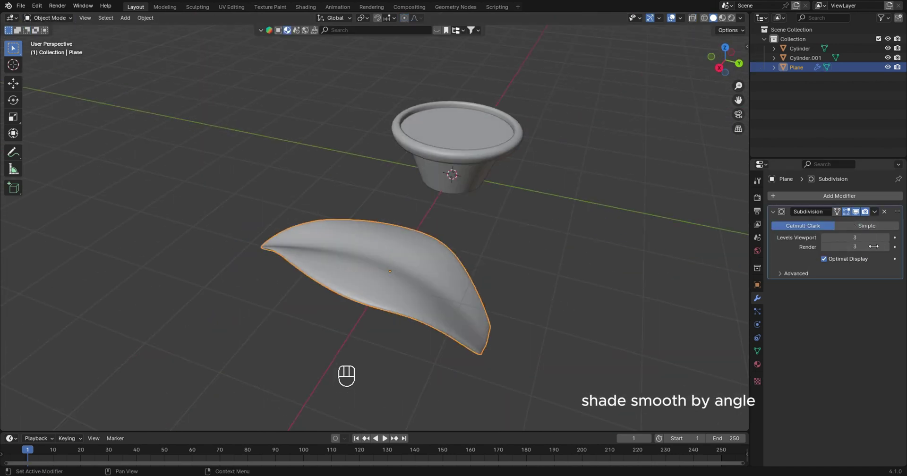
{"action": "left_click", "coordinate": [832, 223]}
- Snap the leaf to the 3D cursor and raise it along Z above the pot
{"action": "middle_click_drag", "start_coordinate": [406, 222], "coordinate": [528, 253]}
{"action": "key", "text": "shift+s"}
{"action": "left_click", "coordinate": [423, 200]}
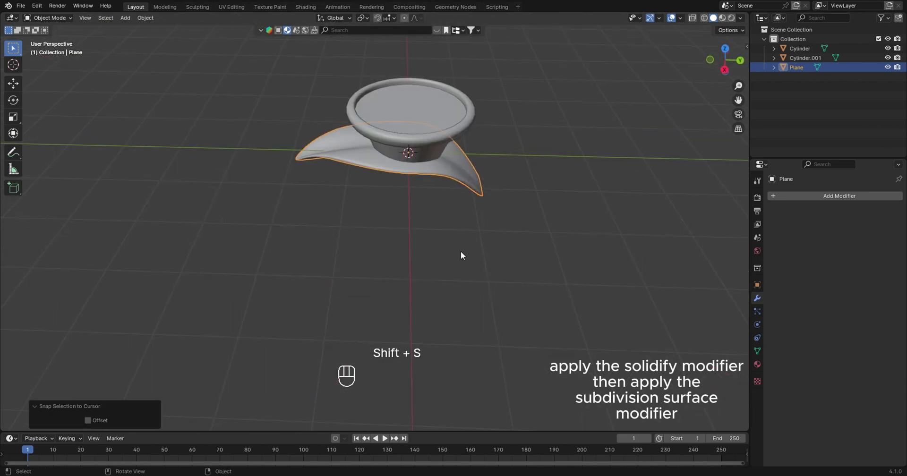
{"action": "key", "text": "g"}
{"action": "key", "text": "z"}
{"action": "key", "text": "z"}
{"action": "left_click", "coordinate": [509, 158]}
- Move the leaf along Y so that its base lies over the soil, aligning it in top view
{"action": "key", "text": "g"}
{"action": "key", "text": "y"}
{"action": "key", "text": "y"}
{"action": "key", "text": "y"}
{"action": "left_click", "coordinate": [425, 152]}
{"action": "key", "text": "KP_7"}
{"action": "key", "text": "g"}
{"action": "key", "text": "y"}
{"action": "key", "text": "y"}
{"action": "key", "text": "y"}
{"action": "left_click", "coordinate": [456, 247]}
- Resize the leaf to suit the pot and readjust its position along Y
{"action": "middle_click_drag", "start_coordinate": [456, 247], "coordinate": [478, 208]}
{"action": "middle_click_drag", "start_coordinate": [731, 108], "coordinate": [692, 165], "text": "shift"}
{"action": "key", "text": "s"}
{"action": "key", "text": "s"}
{"action": "key", "text": "s"}
{"action": "key", "text": "s"}
{"action": "left_click", "coordinate": [334, 154]}
{"action": "key", "text": "g"}
{"action": "key", "text": "y"}
{"action": "key", "text": "y"}
{"action": "left_click", "coordinate": [456, 211]}
- Create a linked duplicate of the leaf rotated 180° around Z
{"action": "key", "text": "KP_7"}
{"action": "key", "text": "d"}
{"action": "key", "text": "alt+d"}
{"action": "type", "text": "rz180"}
{"action": "key", "text": "Return"}
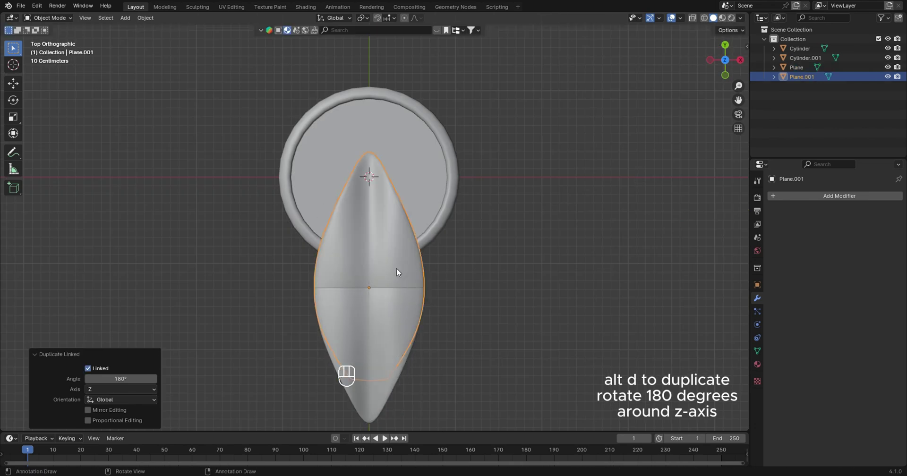
- Move the rotated leaf along Y to the opposite side of the pot so it mirrors the first leaf
{"action": "key", "text": "g"}
{"action": "key", "text": "y"}
{"action": "left_click", "coordinate": [406, 124]}
{"action": "key", "text": "g"}
{"action": "key", "text": "y"}
{"action": "left_click", "coordinate": [402, 97]}
{"action": "middle_click_drag", "start_coordinate": [444, 227], "coordinate": [363, 142]}
{"action": "key", "text": "g"}
{"action": "key", "text": "y"}
{"action": "left_click", "coordinate": [441, 210]}
{"action": "middle_click_drag", "start_coordinate": [288, 203], "coordinate": [475, 237]}
{"action": "left_click", "coordinate": [367, 264], "text": "shift"}
{"action": "key", "text": "alt+d"}
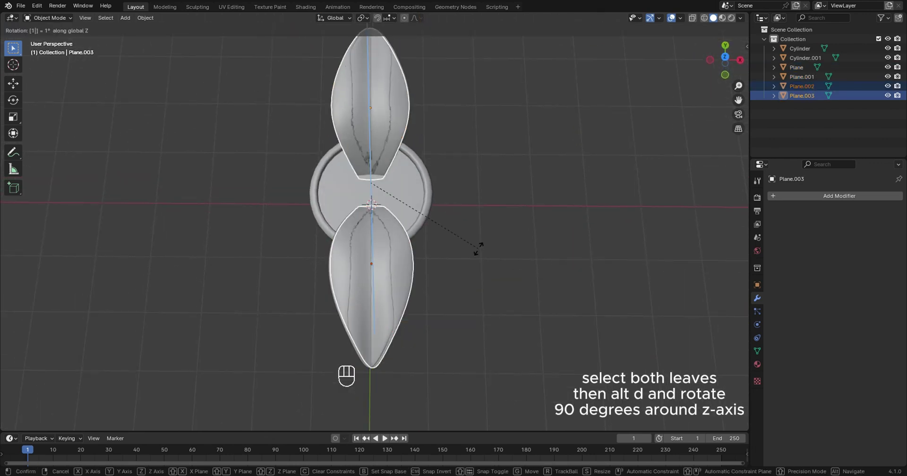
{"action": "right_click", "coordinate": [477, 245]}
{"action": "key", "text": "ctrl+z"}
{"action": "key", "text": "ctrl+z"}
- Create linked duplicates of both leaves rotated 90° around Z to form a four-leaf cross
{"action": "left_click", "coordinate": [381, 229], "text": "shift"}
{"action": "key", "text": "alt+d"}
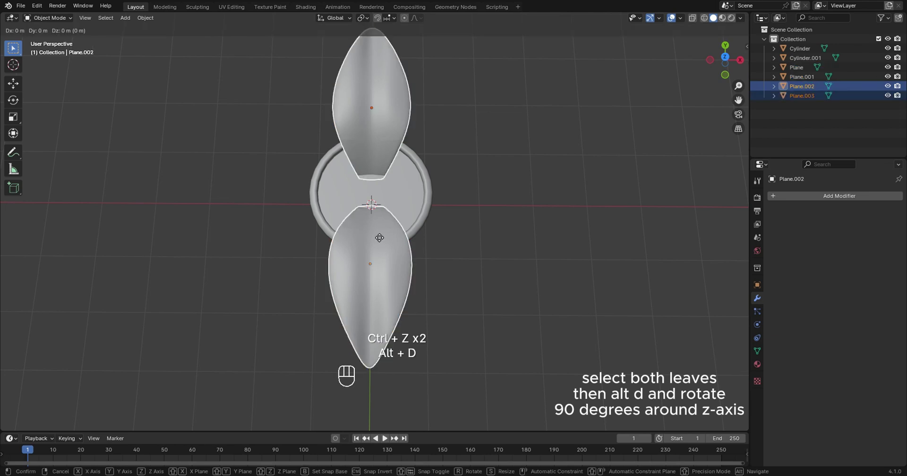
{"action": "type", "text": "rz90"}
{"action": "left_click", "coordinate": [379, 238]}
{"action": "middle_click_drag", "start_coordinate": [492, 237], "coordinate": [543, 181]}
{"action": "left_click", "coordinate": [555, 233]}
{"action": "middle_click_drag", "start_coordinate": [554, 233], "coordinate": [524, 293]}
- Select all four leaves and create linked duplicates scaled to about 0.721
{"action": "left_click", "coordinate": [376, 245]}
{"action": "left_click", "coordinate": [293, 192], "text": "shift"}
{"action": "left_click", "coordinate": [361, 132], "text": "shift"}
{"action": "left_click", "coordinate": [472, 191], "text": "shift"}
{"action": "key", "text": "alt+d"}
{"action": "key", "text": "s"}
{"action": "key", "text": "s"}
{"action": "key", "text": "s"}
{"action": "left_click", "coordinate": [445, 193]}
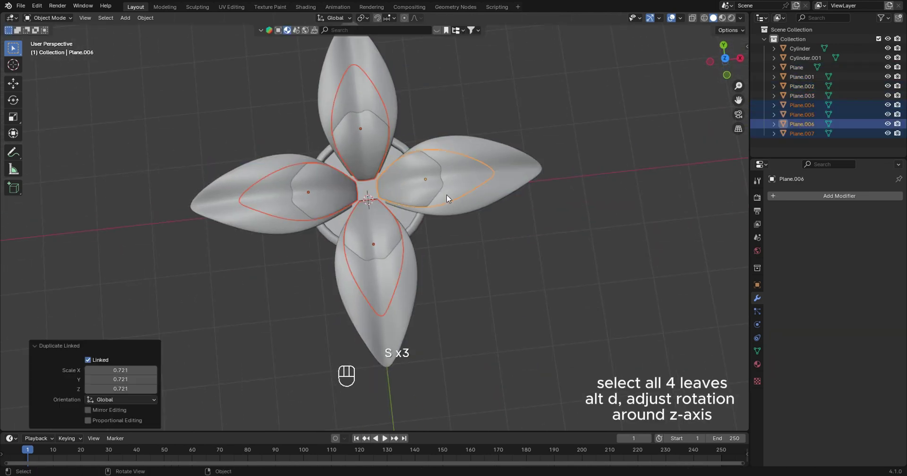
- Rotate the four smaller leaves around Z into the gaps between the large ones and adjust their height along Z
{"action": "key", "text": "r"}
{"action": "key", "text": "z"}
{"action": "left_click", "coordinate": [429, 141]}
{"action": "key", "text": "g"}
{"action": "key", "text": "z"}
{"action": "left_click", "coordinate": [430, 150]}
- Fine-tune the overall scale of the four smaller leaves and deselect them
{"action": "middle_click_drag", "start_coordinate": [431, 148], "coordinate": [529, 165]}
{"action": "key", "text": "s"}
{"action": "left_click", "coordinate": [449, 149]}
{"action": "left_click", "coordinate": [482, 227]}
{"action": "scroll", "coordinate": [463, 263], "scroll_direction": "down", "scroll_amount": 3}
{"action": "middle_click_drag", "start_coordinate": [467, 237], "coordinate": [378, 244]}
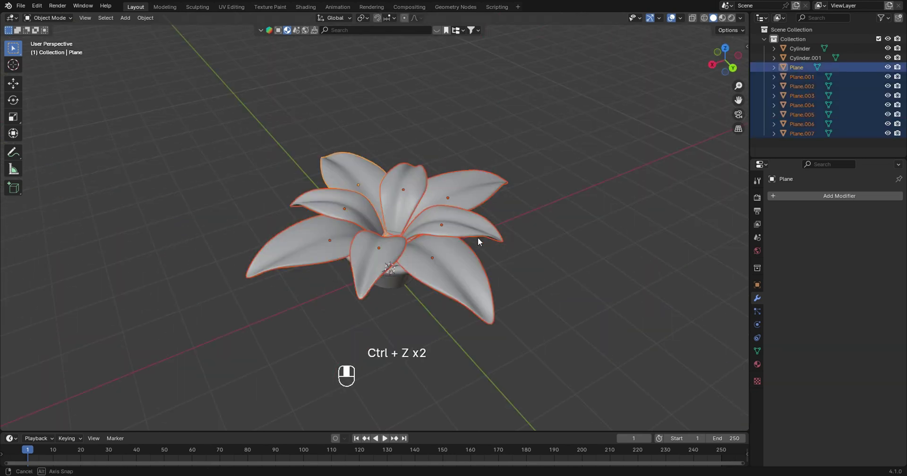
- Select all eight leaves and stretch them along Z
{"action": "middle_click_drag", "start_coordinate": [478, 239], "coordinate": [432, 250]}
{"action": "left_click", "coordinate": [456, 163]}
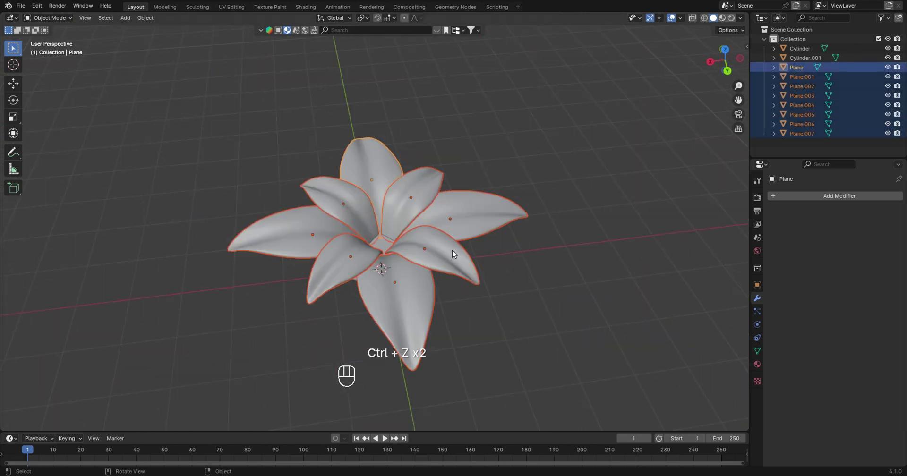
{"action": "left_click", "coordinate": [409, 285], "text": "shift"}
{"action": "left_click", "coordinate": [343, 266], "text": "shift"}
{"action": "left_click", "coordinate": [296, 234], "text": "shift"}
{"action": "middle_click_drag", "start_coordinate": [520, 265], "coordinate": [523, 228]}
{"action": "key", "text": "s"}
{"action": "key", "text": "z"}
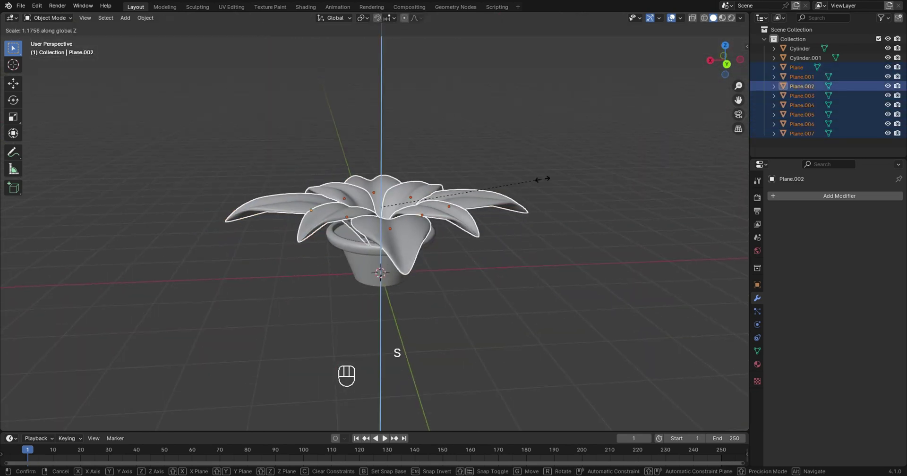
{"action": "left_click", "coordinate": [572, 172]}
- Scale the whole leaf cluster uniformly and reposition it over the pot along Z and X
{"action": "key", "text": "s"}
{"action": "left_click", "coordinate": [532, 185]}
{"action": "key", "text": "g"}
{"action": "key", "text": "z"}
{"action": "left_click", "coordinate": [557, 188]}
{"action": "middle_click_drag", "start_coordinate": [557, 188], "coordinate": [621, 248]}
{"action": "key", "text": "g"}
{"action": "key", "text": "x"}
{"action": "key", "text": "x"}
{"action": "left_click", "coordinate": [465, 227]}
{"action": "left_click", "coordinate": [476, 283]}
- Duplicate one of the small inner leaves and shift the copy along X and Y
{"action": "left_click", "coordinate": [446, 192]}
{"action": "middle_click_drag", "start_coordinate": [447, 201], "coordinate": [425, 267]}
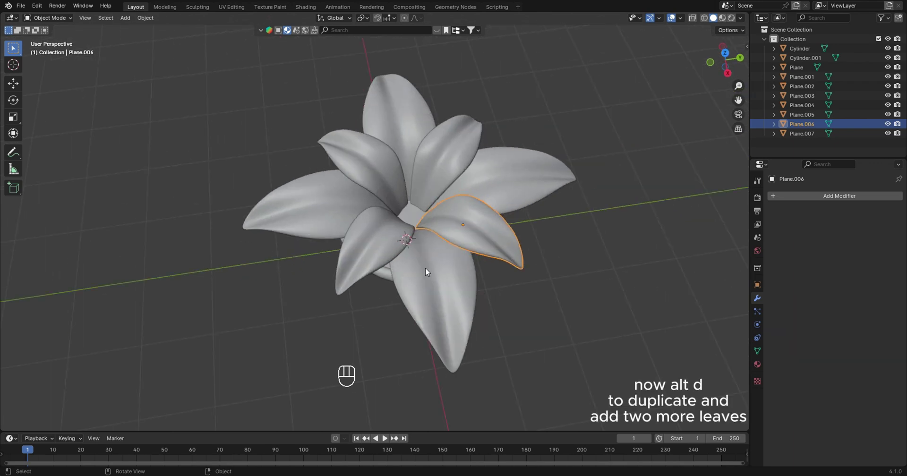
{"action": "key", "text": "shift+d"}
{"action": "key", "text": "x"}
{"action": "key", "text": "x"}
{"action": "left_click", "coordinate": [417, 264]}
{"action": "key", "text": "g"}
{"action": "key", "text": "y"}
{"action": "left_click", "coordinate": [404, 265]}
- Rotate the duplicated inner leaf around Z and X to tilt it differently from its neighbours
{"action": "key", "text": "r"}
{"action": "key", "text": "z"}
{"action": "left_click", "coordinate": [477, 240]}
{"action": "key", "text": "r"}
{"action": "key", "text": "x"}
{"action": "left_click", "coordinate": [479, 226]}
- Position the tilted leaf at the centre of the plant by moving it along X and Y
{"action": "key", "text": "g"}
{"action": "key", "text": "x"}
{"action": "left_click", "coordinate": [460, 200]}
{"action": "mouse_move", "coordinate": [460, 201]}
{"action": "middle_mouse_down"}
{"action": "mouse_move", "coordinate": [469, 258]}
{"action": "mouse_move", "coordinate": [340, 230]}
{"action": "mouse_move", "coordinate": [441, 227]}
{"action": "mouse_move", "coordinate": [464, 195]}
{"action": "mouse_move", "coordinate": [463, 208]}
{"action": "middle_mouse_up"}
{"action": "key", "text": "g"}
{"action": "key", "text": "y"}
{"action": "left_click", "coordinate": [457, 226]}
- Make a linked duplicate of the central inner leaf, rotate it 180° around Z and shift it along X
{"action": "left_click", "coordinate": [463, 208]}
{"action": "key", "text": "alt+d"}
{"action": "key", "text": "r"}
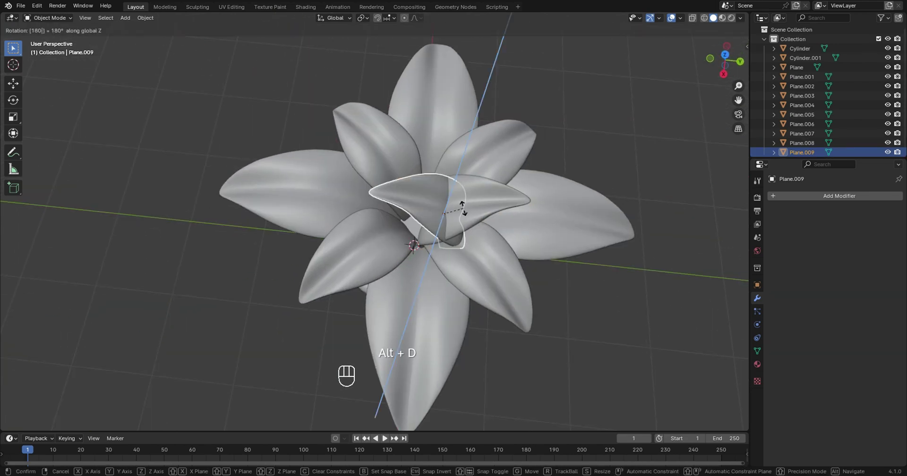
{"action": "key", "text": "Return"}
{"action": "key", "text": "g"}
{"action": "key", "text": "x"}
{"action": "left_click", "coordinate": [415, 200]}
- Search the materials for "stem" and apply a smooth green one to the leaves, with Cycles on GPU Compute and material preview shading
{"action": "left_click", "coordinate": [562, 352]}
{"action": "middle_click_drag", "start_coordinate": [562, 352], "coordinate": [407, 293]}
{"action": "scroll", "coordinate": [438, 316], "scroll_direction": "down", "scroll_amount": 2}
{"action": "left_click_drag", "start_coordinate": [739, 100], "coordinate": [772, 154]}
{"action": "left_click", "coordinate": [436, 31]}
{"action": "left_click", "coordinate": [400, 30]}
{"action": "type", "text": "stem"}
{"action": "key", "text": "Return"}
{"action": "left_click", "coordinate": [758, 197]}
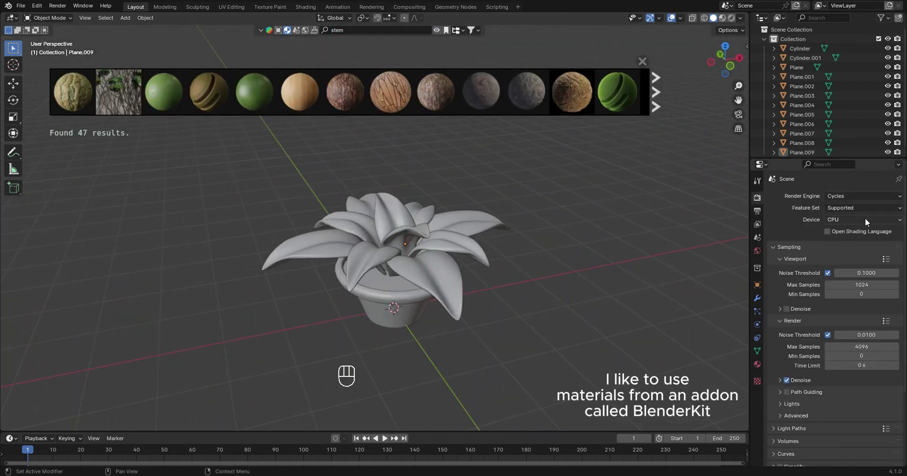
{"action": "middle_click_drag", "start_coordinate": [729, 194], "coordinate": [539, 200]}
{"action": "left_click_drag", "start_coordinate": [164, 92], "coordinate": [527, 259]}
{"action": "left_click", "coordinate": [721, 18]}
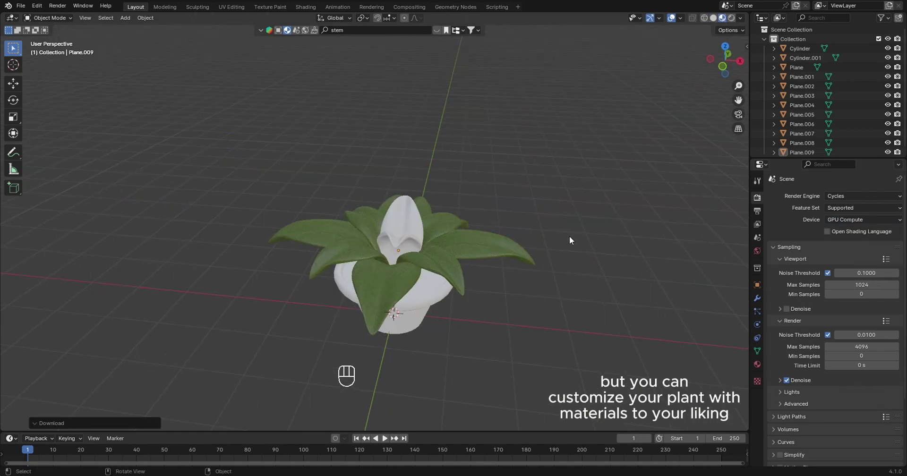
- Assign the existing Artifical plastic stem material to the white inner leaves at the plant's centre
{"action": "left_click", "coordinate": [758, 364]}
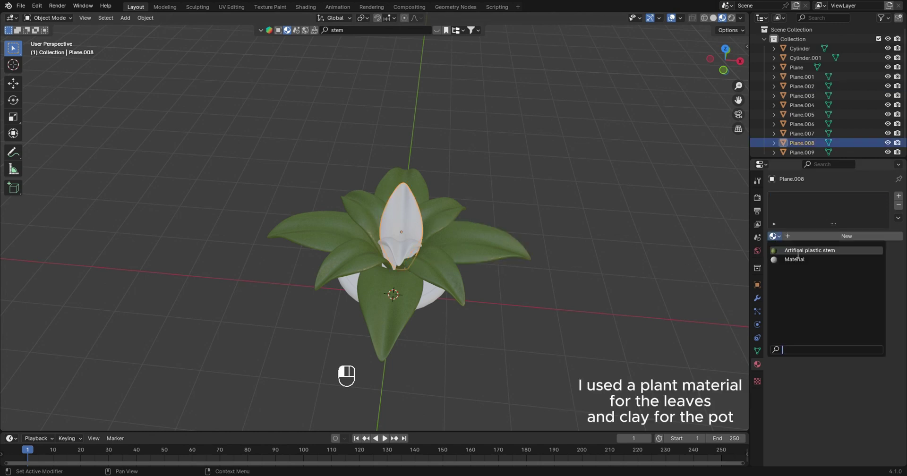
{"action": "middle_click_drag", "start_coordinate": [453, 264], "coordinate": [573, 251]}
{"action": "left_click_drag", "start_coordinate": [738, 100], "coordinate": [784, 105]}
{"action": "scroll", "coordinate": [571, 257], "scroll_direction": "up", "scroll_amount": 3}
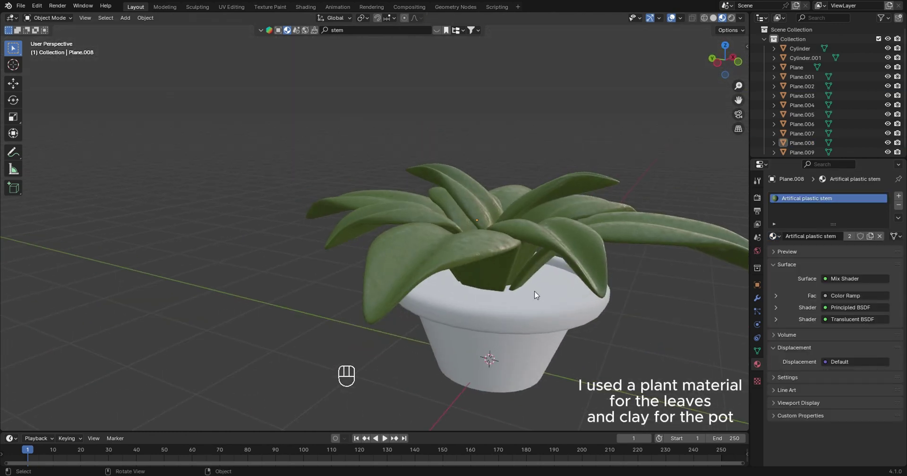
- Give the soil disc inside the pot a new material with a dark brown base color
{"action": "left_click", "coordinate": [560, 279]}
{"action": "left_click", "coordinate": [797, 236]}
{"action": "left_click", "coordinate": [847, 295]}
{"action": "left_click", "coordinate": [822, 202]}
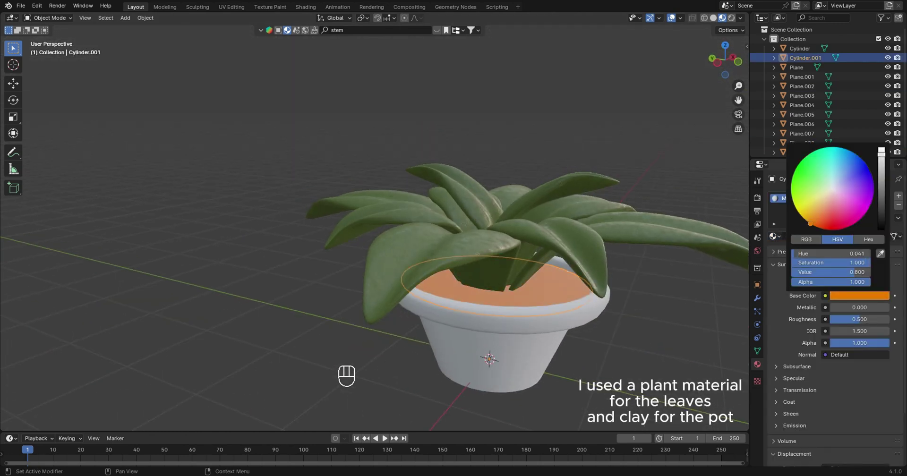
{"action": "left_click_drag", "start_coordinate": [881, 151], "coordinate": [881, 210]}
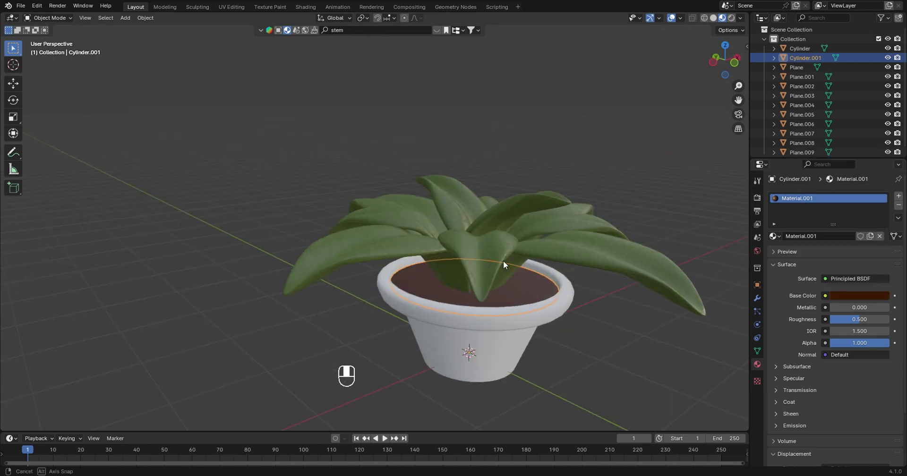
- Search the materials for "clay" and apply the orange Procedural Clay material to the pot
{"action": "left_click", "coordinate": [513, 332]}
{"action": "left_click", "coordinate": [437, 30]}
{"action": "left_click", "coordinate": [403, 32]}
{"action": "type", "text": "clay"}
{"action": "key", "text": "Return"}
{"action": "left_click_drag", "start_coordinate": [254, 91], "coordinate": [559, 296]}
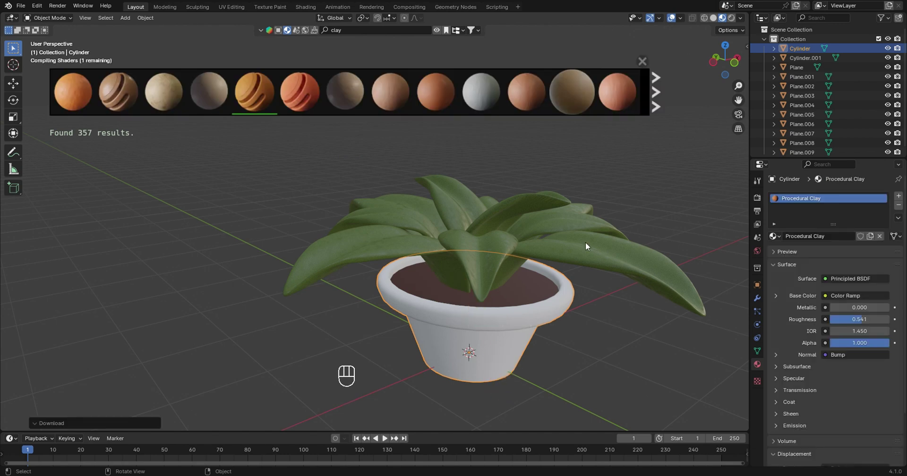
{"action": "left_click", "coordinate": [642, 61]}
- Select the pot together with the soil and the leaves above it
{"action": "scroll", "coordinate": [543, 284], "scroll_direction": "down", "scroll_amount": 3}
{"action": "middle_click_drag", "start_coordinate": [581, 284], "coordinate": [397, 80]}
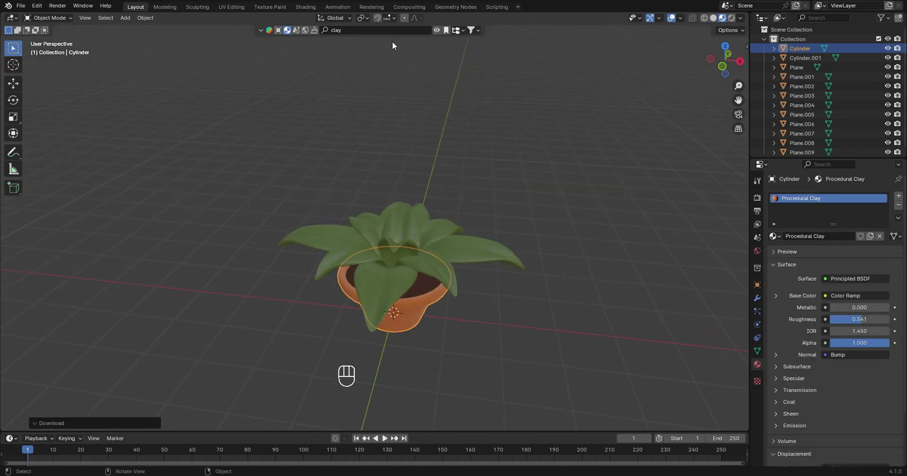
{"action": "left_click", "coordinate": [402, 283]}
{"action": "left_click", "coordinate": [400, 254], "text": "shift"}
{"action": "left_click", "coordinate": [428, 264], "text": "shift"}
{"action": "left_click", "coordinate": [405, 228], "text": "shift"}
{"action": "middle_click_drag", "start_coordinate": [408, 205], "coordinate": [497, 231]}
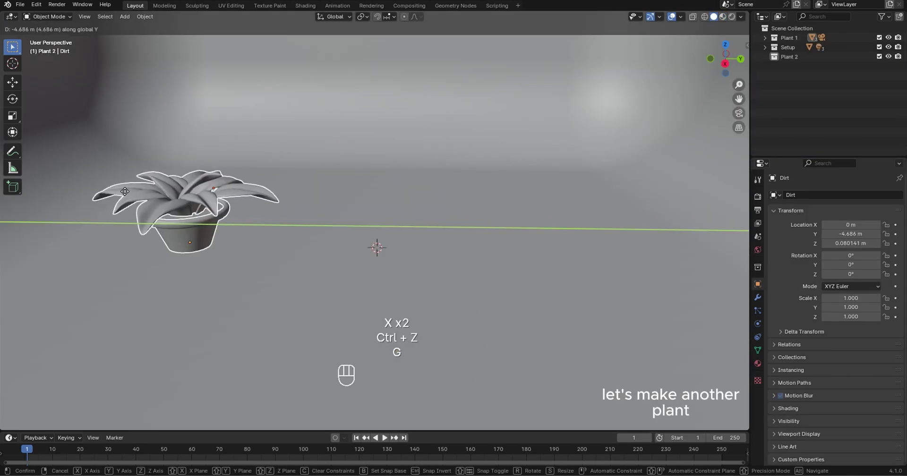
- Move the finished plant -4.686 m along Y to make room for another plant
{"action": "key", "text": "y"}
{"action": "key", "text": "y"}
{"action": "key", "text": "y"}
{"action": "left_click", "coordinate": [118, 10]}
- Add a cylinder for the second pot and raise it about 1 m along Z
{"action": "left_click", "coordinate": [124, 16]}
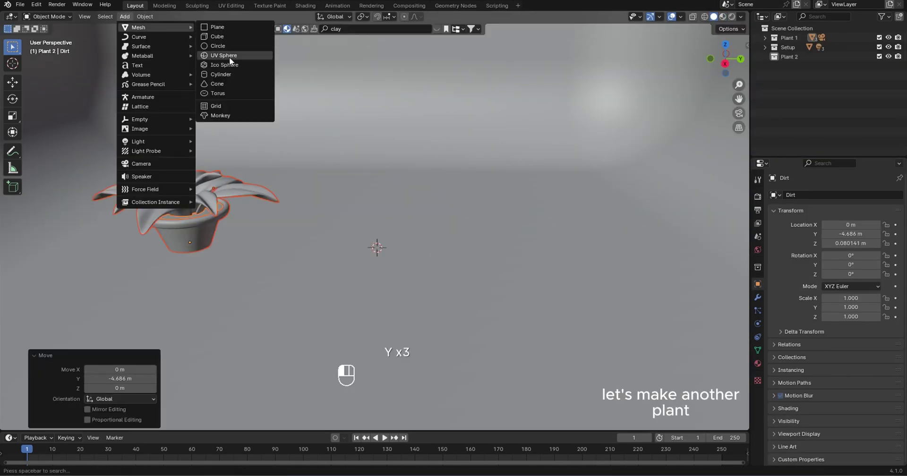
{"action": "left_click", "coordinate": [229, 72]}
{"action": "key", "text": "g"}
{"action": "key", "text": "z"}
{"action": "left_click", "coordinate": [429, 182]}
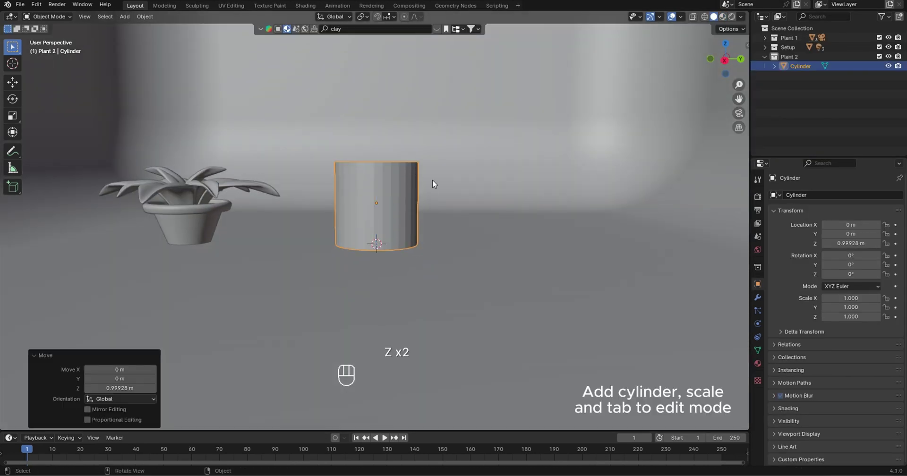
- Scale the cylinder uniformly to 0.85 and rest its base on the floor
{"action": "key", "text": "s"}
{"action": "left_click", "coordinate": [415, 191]}
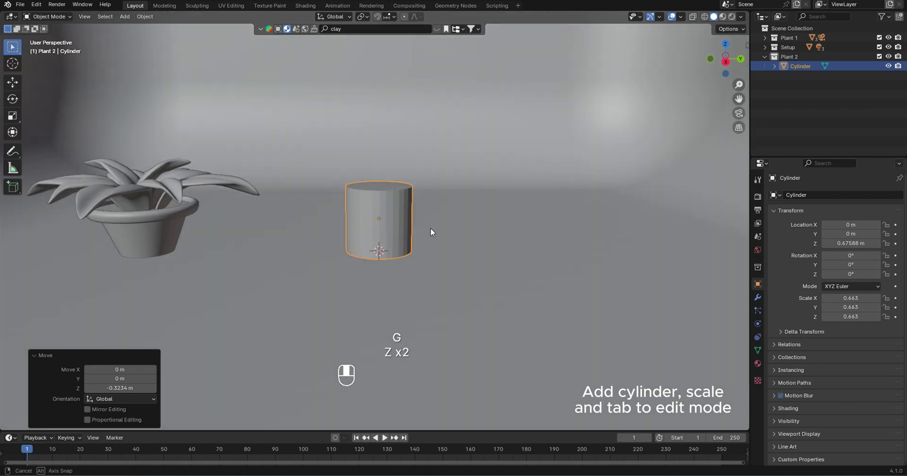
{"action": "key", "text": "s"}
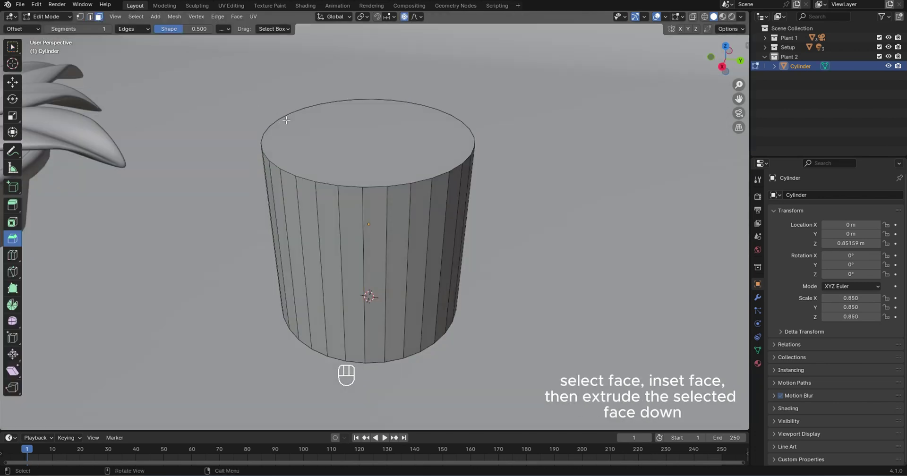
- Inset the cylinder's top face by about 0.165 m and extrude the inner face slightly downward
{"action": "left_click", "coordinate": [286, 120]}
{"action": "left_click", "coordinate": [12, 222]}
{"action": "left_click_drag", "start_coordinate": [366, 89], "coordinate": [377, 128]}
{"action": "key", "text": "e"}
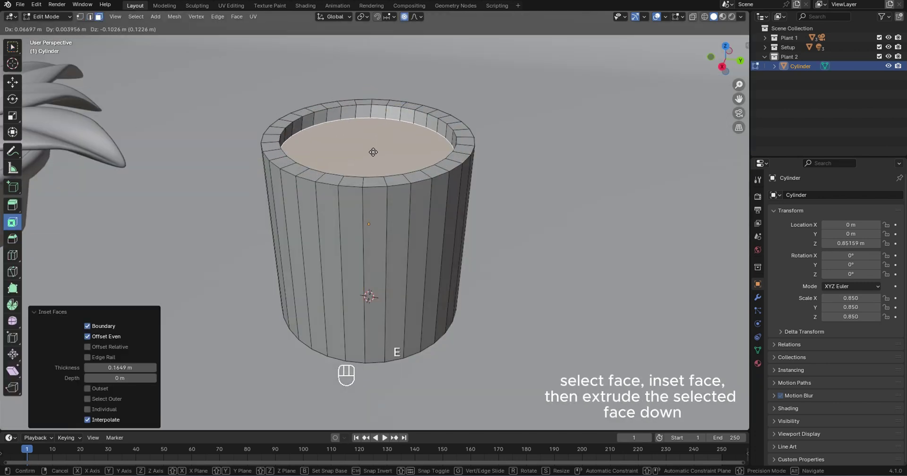
{"action": "left_click", "coordinate": [375, 148]}
- Bevel the pot's outer rim edge by 0.111 m with 5 segments and its inner rim edge by about 0.04 m with 3 segments
{"action": "left_click", "coordinate": [467, 113]}
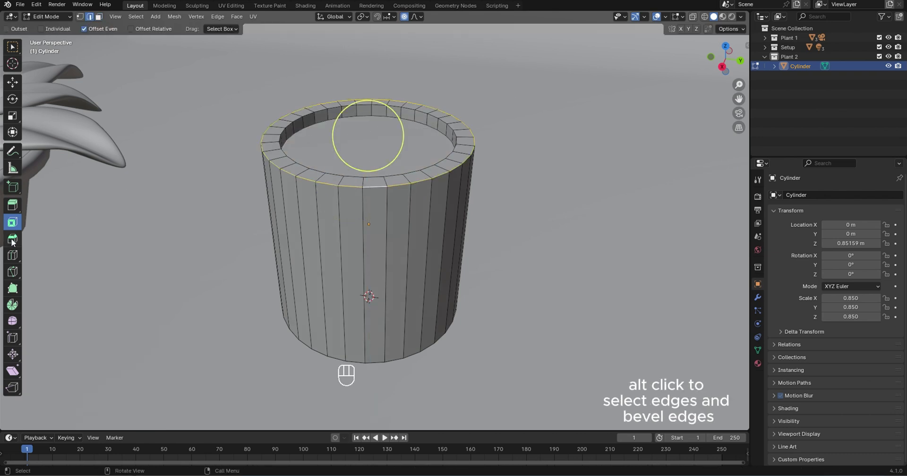
{"action": "left_click", "coordinate": [371, 72]}
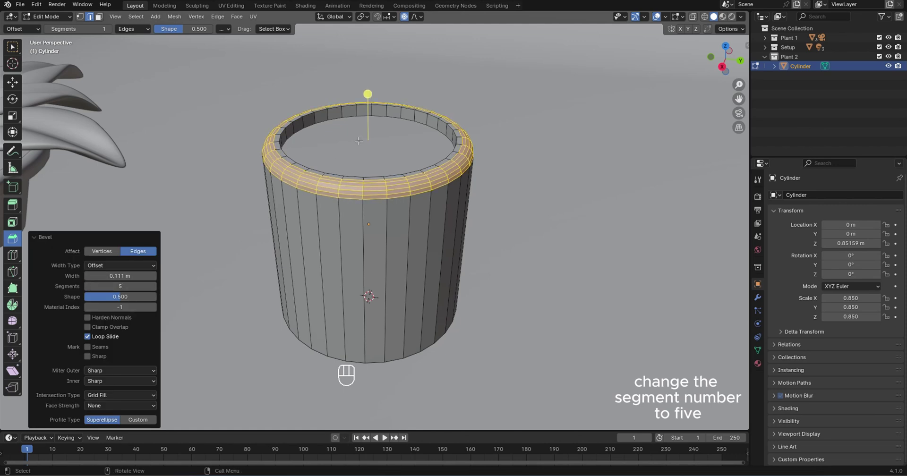
{"action": "key", "text": "alt+a"}
{"action": "left_click_drag", "start_coordinate": [368, 84], "coordinate": [368, 92]}
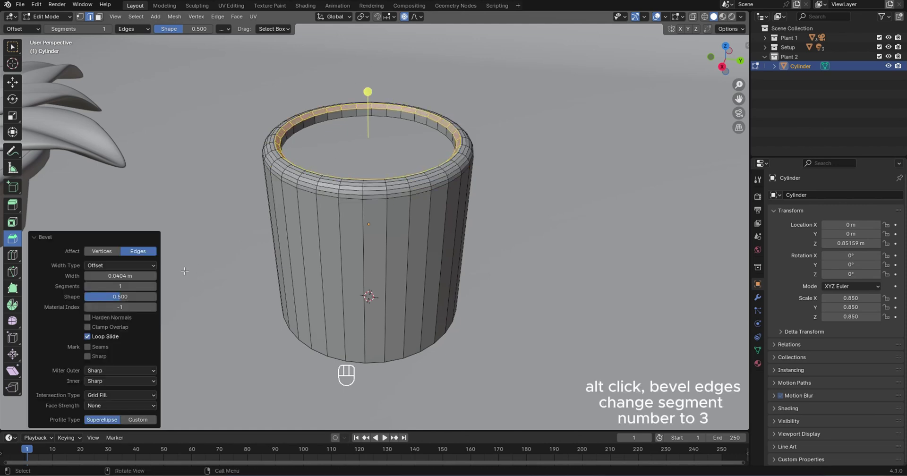
- Return to Object Mode and shade the new pot smooth
{"action": "key", "text": "Tab"}
{"action": "right_click", "coordinate": [298, 217]}
{"action": "left_click", "coordinate": [297, 215]}
{"action": "scroll", "coordinate": [444, 199], "scroll_direction": "down", "scroll_amount": 4}
{"action": "middle_click_drag", "start_coordinate": [444, 199], "coordinate": [393, 208]}
{"action": "left_click", "coordinate": [393, 208]}
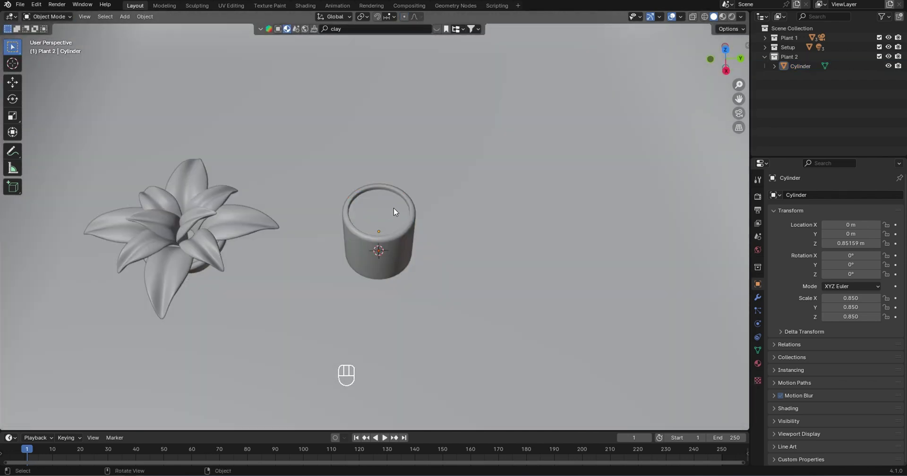
- Separate the recessed face inside the pot into its own object and return to Object Mode
{"action": "left_click", "coordinate": [65, 37]}
{"action": "right_click", "coordinate": [373, 210]}
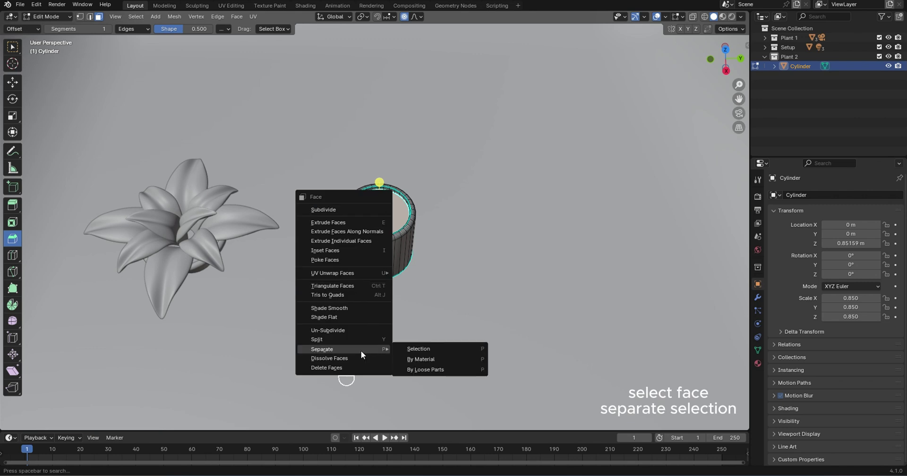
{"action": "right_click", "coordinate": [382, 219]}
{"action": "mouse_move", "coordinate": [343, 359]}
{"action": "left_click", "coordinate": [425, 357]}
{"action": "left_click", "coordinate": [56, 18]}
{"action": "left_click", "coordinate": [56, 27]}
- Rename the separated disc Dirt.001 and the pot Pot.001
{"action": "left_click", "coordinate": [385, 211]}
{"action": "middle_click_drag", "start_coordinate": [473, 238], "coordinate": [452, 246]}
{"action": "scroll", "coordinate": [458, 225], "scroll_direction": "up", "scroll_amount": 2}
{"action": "double_click", "coordinate": [821, 74]}
{"action": "left_click", "coordinate": [482, 226]}
{"action": "scroll", "coordinate": [462, 236], "scroll_direction": "down", "scroll_amount": 3}
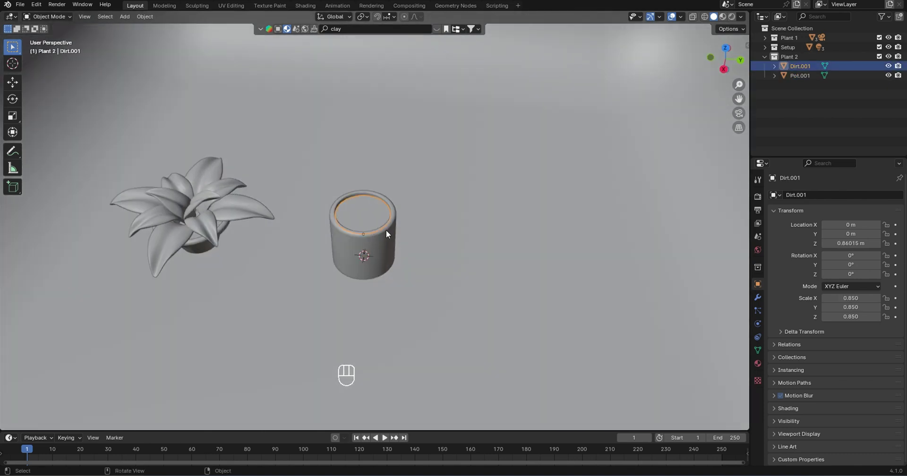
- Hide the backdrop, then add a plane and move it about 3.17 m along Y away from the pot
{"action": "left_click", "coordinate": [521, 125]}
{"action": "key", "text": "h"}
{"action": "left_click", "coordinate": [125, 17]}
{"action": "mouse_move", "coordinate": [141, 27]}
{"action": "left_click", "coordinate": [236, 27]}
{"action": "key", "text": "g"}
{"action": "key", "text": "y"}
{"action": "left_click", "coordinate": [516, 279]}
- In top view, subdivide the new plane twice in Edit Mode into a 4 × 4 grid of faces
{"action": "key", "text": "KP_7"}
{"action": "left_click_drag", "start_coordinate": [739, 99], "coordinate": [739, 61]}
{"action": "left_click_drag", "start_coordinate": [739, 98], "coordinate": [683, 184]}
{"action": "middle_click_drag", "start_coordinate": [388, 179], "coordinate": [310, 222], "text": "shift"}
{"action": "key", "text": "Tab"}
{"action": "right_click", "coordinate": [339, 206]}
{"action": "left_click", "coordinate": [338, 205]}
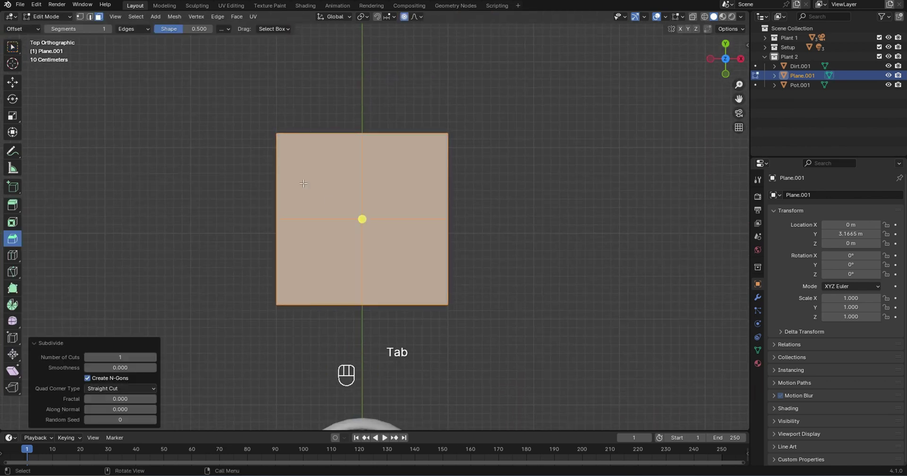
{"action": "key", "text": "ctrl+z"}
{"action": "key", "text": "ctrl+z"}
{"action": "key", "text": "ctrl+z"}
{"action": "key", "text": "ctrl+z"}
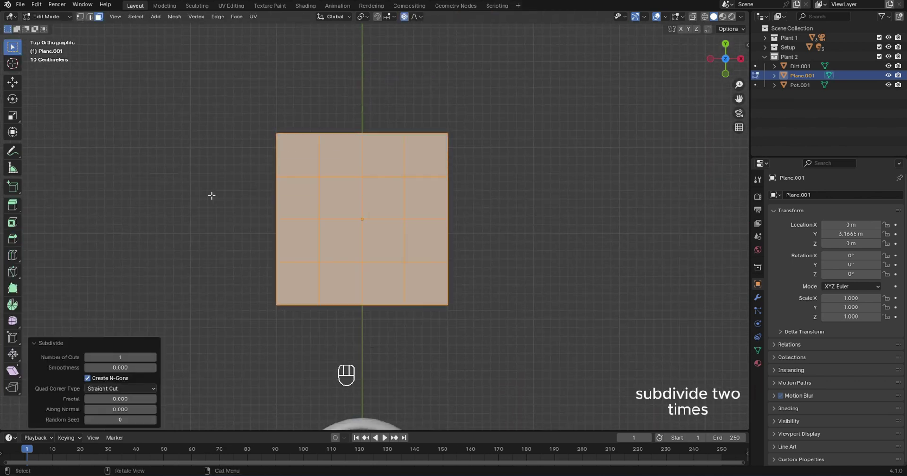
- Slide the plane's two upper corner vertices inward along the edge onto their neighbours to chamfer the corners
{"action": "left_click", "coordinate": [80, 17]}
{"action": "left_click", "coordinate": [276, 134]}
{"action": "key", "text": "g"}
{"action": "key", "text": "g"}
{"action": "left_click", "coordinate": [324, 135]}
{"action": "left_click", "coordinate": [448, 134]}
{"action": "key", "text": "g"}
{"action": "key", "text": "g"}
{"action": "left_click", "coordinate": [405, 135]}
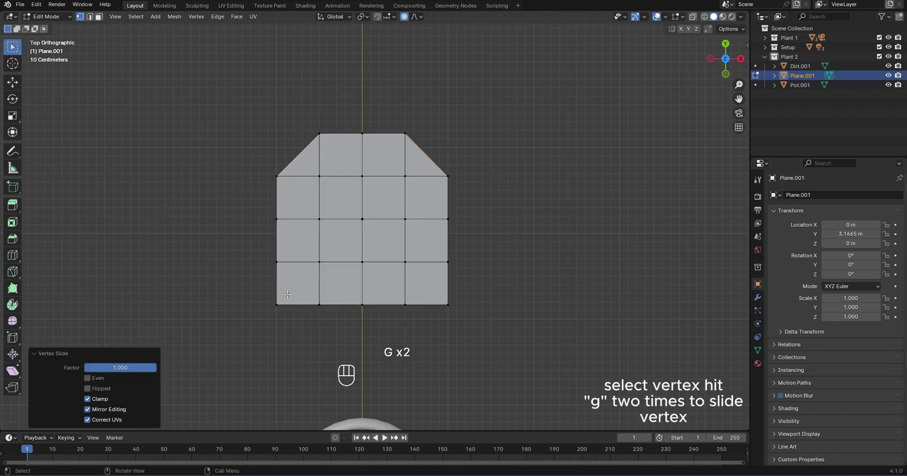
- Slide the two lower corner vertices inward and pull the bottom middle vertex down along Y with proportional editing into a pointed tip
{"action": "left_click", "coordinate": [276, 305]}
{"action": "left_click", "coordinate": [448, 305]}
{"action": "key", "text": "g"}
{"action": "key", "text": "g"}
{"action": "left_click", "coordinate": [406, 305]}
{"action": "left_click", "coordinate": [363, 302]}
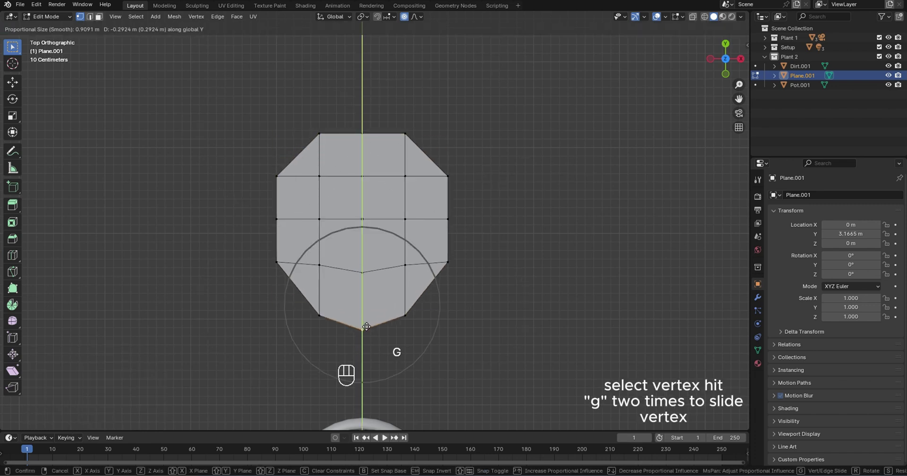
{"action": "left_click", "coordinate": [364, 398]}
- Scale the leaf's end edge and the outer vertices of the row beside it inward with proportional editing
{"action": "left_click_drag", "start_coordinate": [315, 126], "coordinate": [414, 137]}
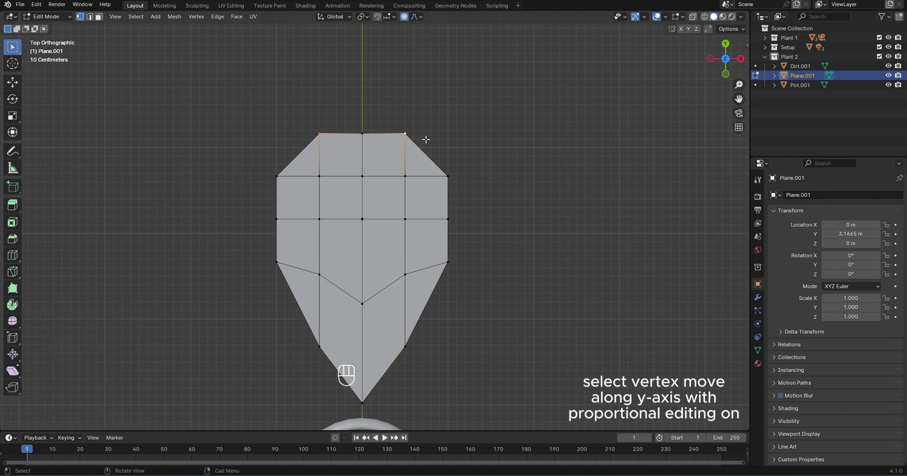
{"action": "left_click", "coordinate": [426, 134]}
{"action": "key", "text": "s"}
{"action": "left_click", "coordinate": [424, 134]}
{"action": "left_click", "coordinate": [445, 174]}
{"action": "left_click", "coordinate": [279, 175], "text": "shift"}
{"action": "key", "text": "s"}
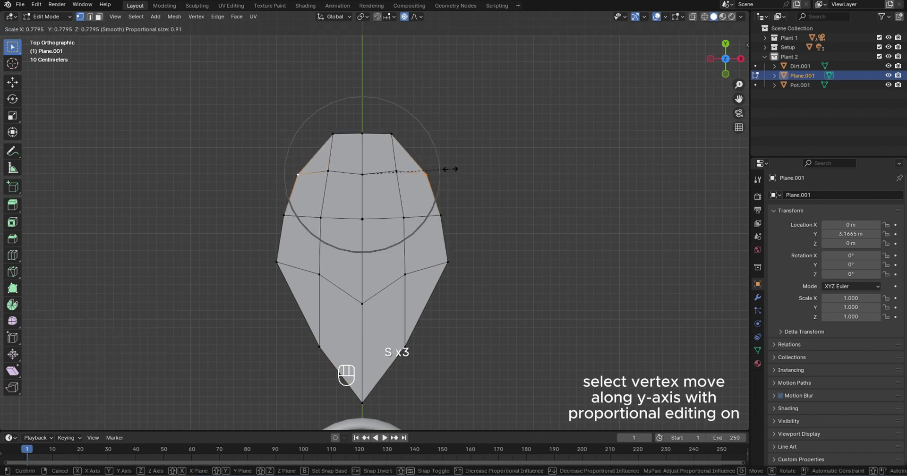
{"action": "left_click", "coordinate": [451, 170]}
- Narrow the leaf's widest row by scaling its two outer vertices inward with proportional editing
{"action": "left_click", "coordinate": [276, 260]}
{"action": "left_click", "coordinate": [447, 263], "text": "shift"}
{"action": "key", "text": "s"}
{"action": "left_click", "coordinate": [462, 253]}
- Stretch the whole leaf mesh along Y, reposition it along Y away from the pot and adjust its overall size
{"action": "middle_click_drag", "start_coordinate": [478, 295], "coordinate": [357, 264]}
{"action": "key", "text": "a"}
{"action": "key", "text": "s"}
{"action": "key", "text": "y"}
{"action": "left_click", "coordinate": [504, 269]}
{"action": "key", "text": "g"}
{"action": "key", "text": "y"}
{"action": "left_click", "coordinate": [620, 312]}
{"action": "key", "text": "s"}
{"action": "left_click", "coordinate": [606, 298]}
- Turn on X-ray and select the two lengthwise vertex columns on either side of the leaf's midline
{"action": "middle_click_drag", "start_coordinate": [460, 247], "coordinate": [387, 236], "text": "shift"}
{"action": "middle_click_drag", "start_coordinate": [337, 289], "coordinate": [465, 269]}
{"action": "left_click", "coordinate": [368, 62]}
{"action": "left_click", "coordinate": [364, 90], "text": "shift"}
{"action": "left_click", "coordinate": [692, 16]}
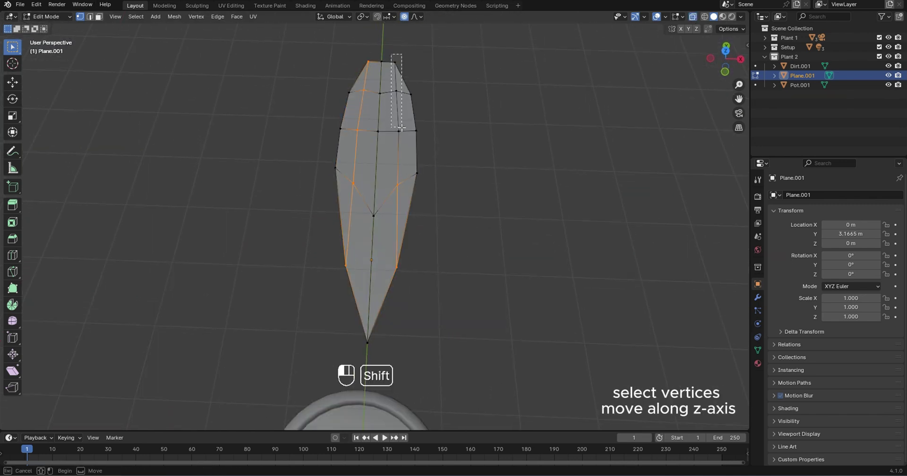
- Try to move the two selected vertex columns along Z with proportional editing on
{"action": "middle_click_drag", "start_coordinate": [522, 257], "coordinate": [433, 226]}
{"action": "scroll", "coordinate": [433, 226], "scroll_direction": "up", "scroll_amount": 1}
{"action": "key", "text": "g"}
{"action": "key", "text": "z"}
{"action": "left_click", "coordinate": [435, 217]}
{"action": "key", "text": "ctrl+z"}
- Turn off proportional editing and move the two selected vertex columns along Z to fold the leaf
{"action": "key", "text": "o"}
{"action": "key", "text": "g"}
{"action": "key", "text": "z"}
{"action": "left_click", "coordinate": [392, 194]}
- Lower the leaf's pointed tip vertex about 0.07 m along Z
{"action": "middle_click_drag", "start_coordinate": [392, 196], "coordinate": [352, 189]}
{"action": "left_click", "coordinate": [217, 208]}
{"action": "middle_click_drag", "start_coordinate": [227, 208], "coordinate": [273, 222]}
{"action": "key", "text": "g"}
{"action": "key", "text": "z"}
{"action": "left_click", "coordinate": [278, 228]}
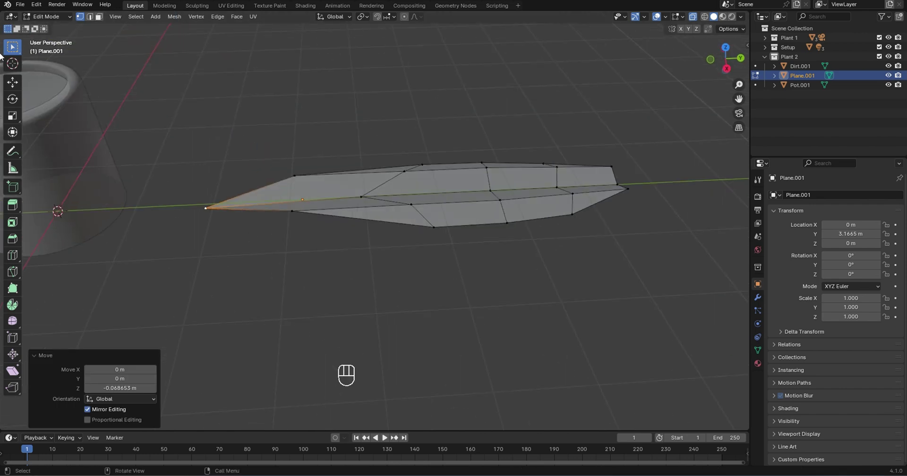
- Return to Object Mode and add a Solidify modifier to the leaf with a thickness of 0.12 m
{"action": "key", "text": "Tab"}
{"action": "left_click", "coordinate": [757, 297]}
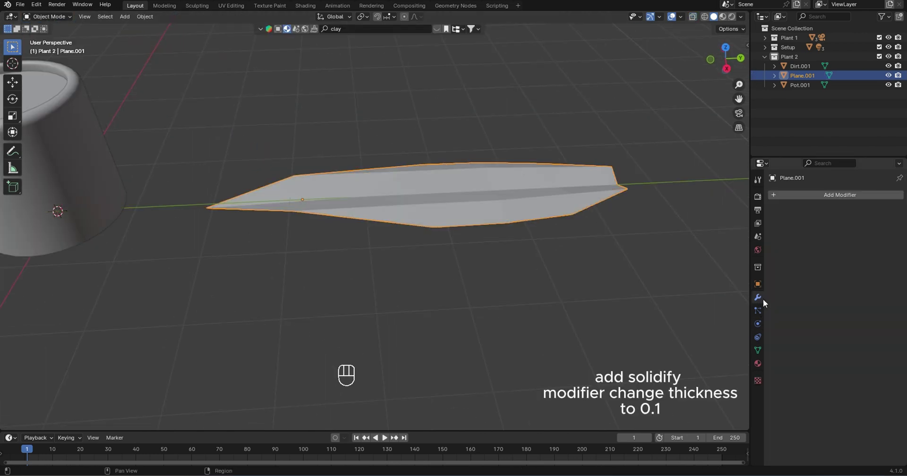
{"action": "left_click", "coordinate": [820, 196]}
{"action": "type", "text": "sol"}
{"action": "key", "text": "Return"}
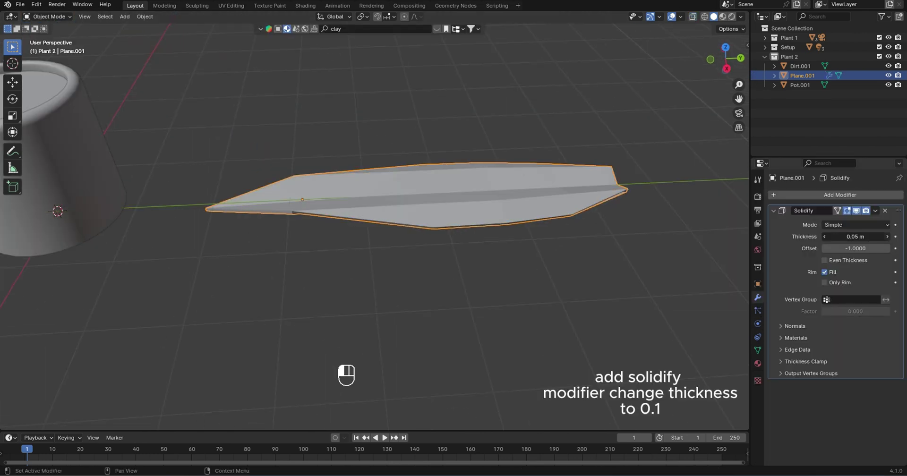
{"action": "left_click", "coordinate": [886, 237]}
- Add a Subdivision Surface modifier to the leaf with viewport level 3
{"action": "scroll", "coordinate": [577, 253], "scroll_direction": "up", "scroll_amount": 2}
{"action": "middle_click_drag", "start_coordinate": [577, 255], "coordinate": [594, 226]}
{"action": "middle_click_drag", "start_coordinate": [567, 283], "coordinate": [591, 303]}
{"action": "left_click", "coordinate": [846, 195]}
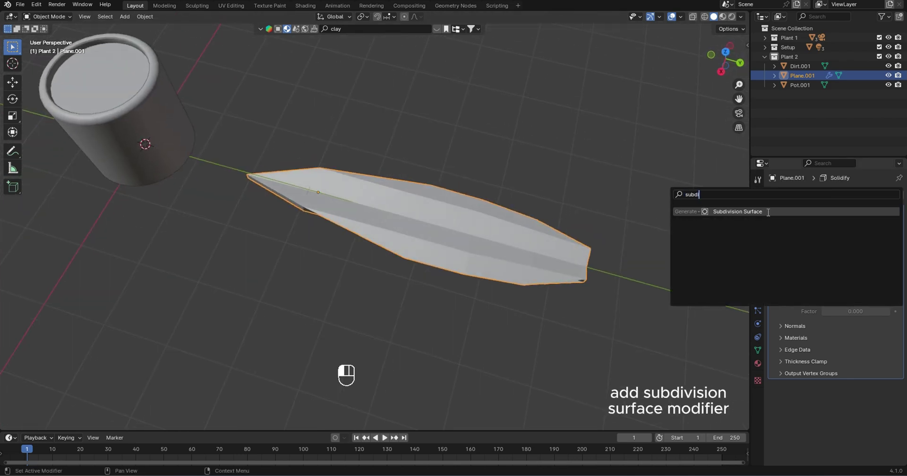
{"action": "key", "text": "Return"}
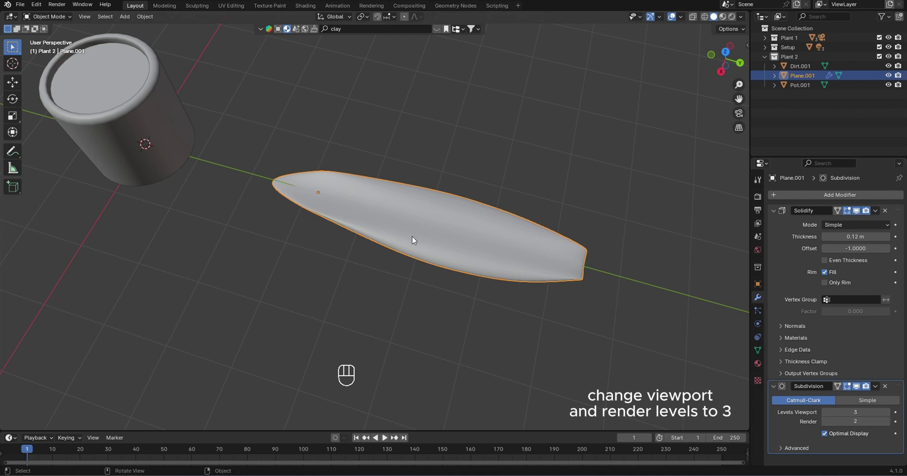
- In Edit Mode, pull the leaf's tip about 0.6 m toward the pot along Y and lower its far end along Z with proportional editing
{"action": "key", "text": "Tab"}
{"action": "middle_click_drag", "start_coordinate": [485, 231], "coordinate": [266, 262]}
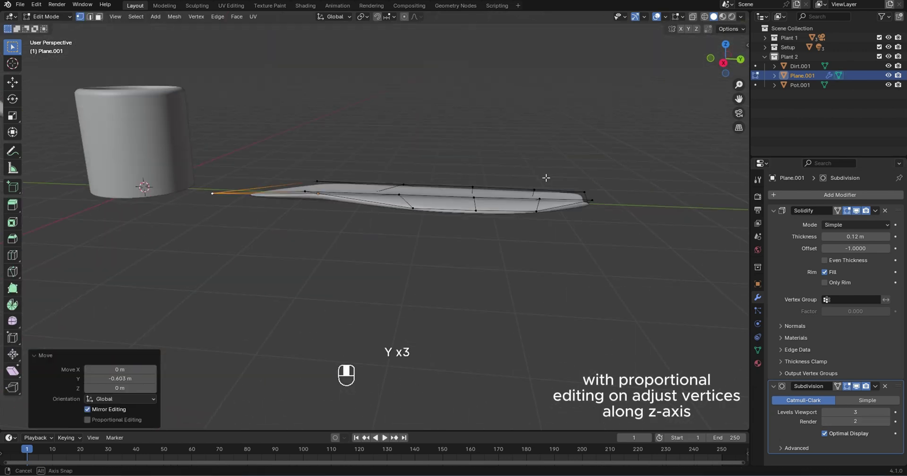
{"action": "left_click", "coordinate": [593, 212]}
{"action": "middle_click_drag", "start_coordinate": [593, 213], "coordinate": [436, 191]}
{"action": "key", "text": "o"}
{"action": "key", "text": "g"}
{"action": "key", "text": "z"}
{"action": "left_click", "coordinate": [644, 235]}
- Select the vertices of the leaf's far portion and rotate them about X with proportional editing
{"action": "left_click_drag", "start_coordinate": [429, 183], "coordinate": [463, 227], "text": "shift"}
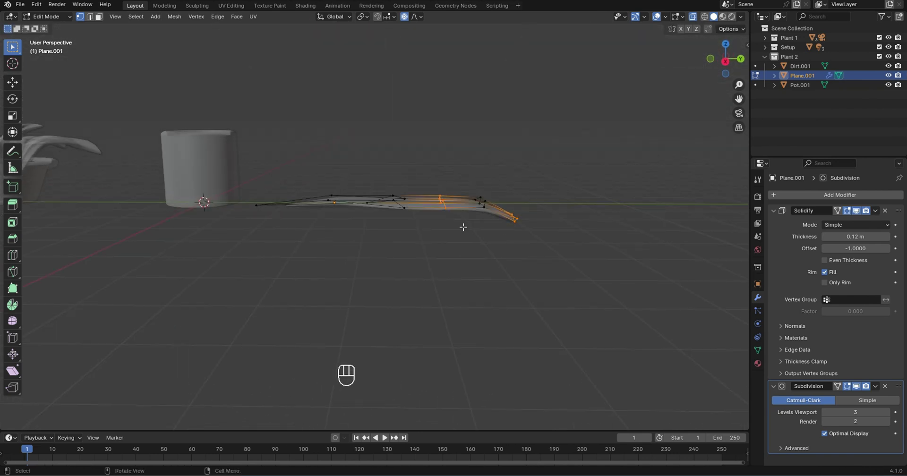
{"action": "left_click", "coordinate": [523, 198]}
{"action": "key", "text": "ctrl+z"}
{"action": "left_click_drag", "start_coordinate": [436, 180], "coordinate": [464, 217]}
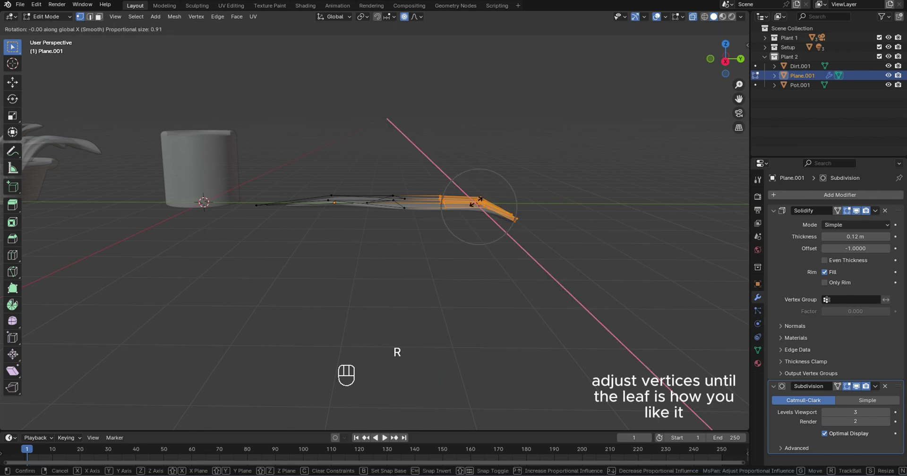
{"action": "left_click", "coordinate": [476, 198]}
- Select the whole leaf mesh and rotate it about X until it stands upright with the pointed tip up
{"action": "middle_click_drag", "start_coordinate": [455, 208], "coordinate": [492, 199]}
{"action": "left_click", "coordinate": [254, 209]}
{"action": "key", "text": "a"}
{"action": "key", "text": "r"}
{"action": "key", "text": "x"}
{"action": "left_click", "coordinate": [463, 255]}
- Select the vertices of the leaf's upper portion and shift them along Y with proportional editing to refine the curve
{"action": "middle_click_drag", "start_coordinate": [456, 156], "coordinate": [449, 183]}
{"action": "left_click_drag", "start_coordinate": [292, 35], "coordinate": [428, 216]}
{"action": "key", "text": "g"}
{"action": "middle_click_drag", "start_coordinate": [418, 184], "coordinate": [439, 176]}
{"action": "left_click", "coordinate": [416, 155]}
{"action": "key", "text": "ctrl+z"}
{"action": "key", "text": "g"}
{"action": "key", "text": "y"}
{"action": "key", "text": "y"}
{"action": "key", "text": "y"}
{"action": "left_click", "coordinate": [434, 149]}
- Try to move the leaf's tip vertex along its local Z axis with proportional editing
{"action": "left_click", "coordinate": [338, 60]}
{"action": "middle_click_drag", "start_coordinate": [339, 61], "coordinate": [345, 34]}
{"action": "key", "text": "g"}
{"action": "key", "text": "z"}
{"action": "key", "text": "z"}
{"action": "left_click", "coordinate": [486, 137]}
{"action": "middle_click_drag", "start_coordinate": [487, 137], "coordinate": [437, 166]}
{"action": "key", "text": "ctrl+z"}
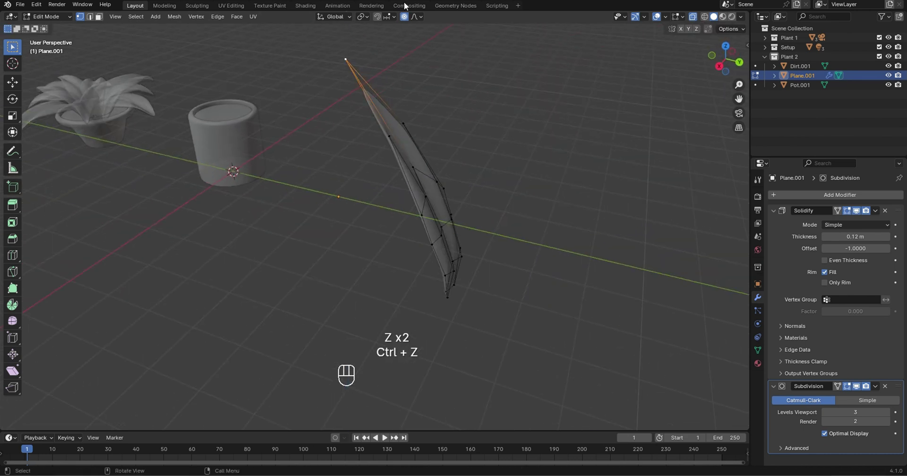
- Turn off X-ray, return to Object Mode and shade the leaf smooth
{"action": "scroll", "coordinate": [405, 95], "scroll_direction": "down", "scroll_amount": 3}
{"action": "left_click", "coordinate": [692, 17]}
{"action": "left_click", "coordinate": [53, 17]}
{"action": "left_click", "coordinate": [56, 27]}
{"action": "scroll", "coordinate": [439, 212], "scroll_direction": "up", "scroll_amount": 3}
{"action": "right_click", "coordinate": [446, 214]}
{"action": "left_click", "coordinate": [456, 229]}
- Scale the leaf to fit the pot and adjust its width along X
{"action": "key", "text": "s"}
{"action": "left_click", "coordinate": [425, 283]}
{"action": "middle_click_drag", "start_coordinate": [421, 304], "coordinate": [376, 272]}
{"action": "key", "text": "s"}
{"action": "key", "text": "x"}
{"action": "left_click", "coordinate": [399, 307]}
- Scale the leaf along Y and move it about -0.11 m along Y so its base sits in the pot
{"action": "middle_click_drag", "start_coordinate": [399, 307], "coordinate": [441, 260]}
{"action": "scroll", "coordinate": [532, 265], "scroll_direction": "up", "scroll_amount": 6}
{"action": "key", "text": "s"}
{"action": "key", "text": "y"}
{"action": "left_click", "coordinate": [432, 241]}
{"action": "key", "text": "g"}
{"action": "key", "text": "y"}
{"action": "left_click", "coordinate": [425, 252]}
- Make a linked duplicate of the leaf and rotate it 180 degrees about Z
{"action": "scroll", "coordinate": [453, 270], "scroll_direction": "down", "scroll_amount": 4}
{"action": "scroll", "coordinate": [397, 291], "scroll_direction": "up", "scroll_amount": 4}
{"action": "key", "text": "alt+d"}
{"action": "key", "text": "r"}
{"action": "key", "text": "z"}
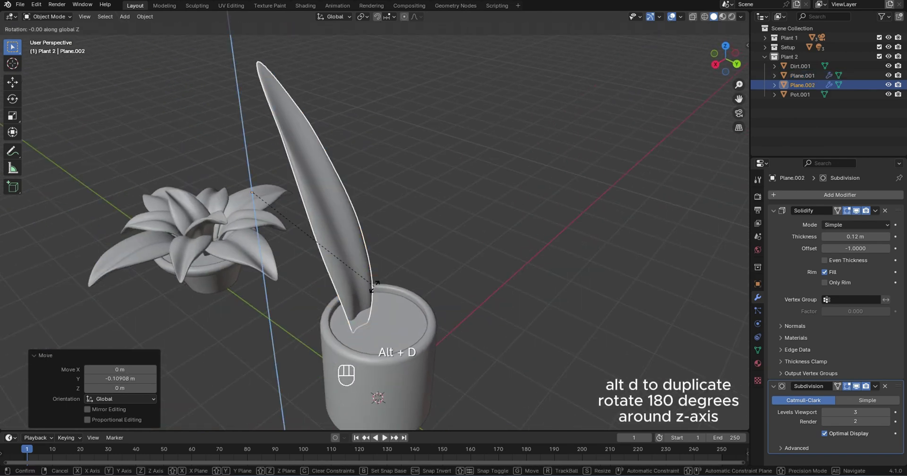
{"action": "left_click", "coordinate": [376, 287]}
- Move the duplicated leaf along Y so its base sits on the opposite side of the pot's dirt
{"action": "key", "text": "g"}
{"action": "key", "text": "y"}
{"action": "left_click", "coordinate": [494, 381]}
{"action": "key", "text": "g"}
{"action": "key", "text": "y"}
{"action": "left_click", "coordinate": [458, 345]}
{"action": "key", "text": "g"}
{"action": "key", "text": "y"}
- Make linked duplicates of the two opposite leaves and rotate them 90 degrees about Z
{"action": "middle_click_drag", "start_coordinate": [458, 344], "coordinate": [344, 274]}
{"action": "left_click", "coordinate": [510, 324]}
{"action": "left_click", "coordinate": [343, 275], "text": "shift"}
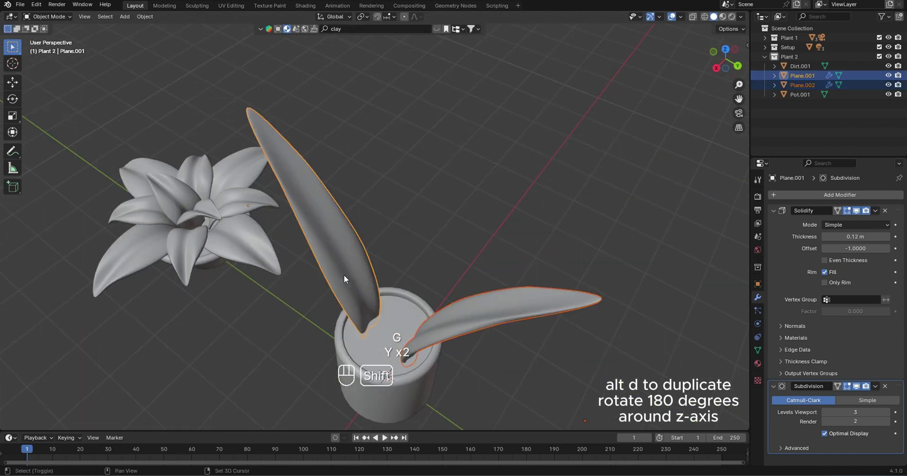
{"action": "key", "text": "alt+d"}
{"action": "type", "text": "rz90"}
{"action": "left_click", "coordinate": [426, 313]}
- Scale the selected leaf so it fits among the other leaves in the cylindrical pot
{"action": "scroll", "coordinate": [486, 258], "scroll_direction": "down", "scroll_amount": 3}
{"action": "middle_click_drag", "start_coordinate": [489, 254], "coordinate": [435, 283]}
{"action": "left_click", "coordinate": [446, 222]}
{"action": "key", "text": "s"}
{"action": "left_click", "coordinate": [483, 223]}
{"action": "key", "text": "KP_7"}
{"action": "left_click", "coordinate": [501, 233]}
{"action": "scroll", "coordinate": [466, 235], "scroll_direction": "up", "scroll_amount": 5}
{"action": "middle_click_drag", "start_coordinate": [500, 232], "coordinate": [402, 324]}
{"action": "left_click", "coordinate": [453, 234]}
{"action": "left_click", "coordinate": [436, 231]}
{"action": "scroll", "coordinate": [435, 231], "scroll_direction": "down", "scroll_amount": 4}
- Make a linked duplicate of the leaf and rotate it about Z to another side of the pot
{"action": "left_click", "coordinate": [416, 236]}
{"action": "key", "text": "alt+d"}
{"action": "left_click", "coordinate": [451, 229]}
{"action": "key", "text": "r"}
{"action": "key", "text": "z"}
{"action": "left_click", "coordinate": [463, 253]}
- Adjust the duplicated leaf's height and length by moving and scaling it along Z
{"action": "key", "text": "g"}
{"action": "key", "text": "z"}
{"action": "left_click", "coordinate": [470, 297]}
{"action": "key", "text": "s"}
{"action": "key", "text": "z"}
{"action": "left_click", "coordinate": [479, 193]}
{"action": "key", "text": "g"}
{"action": "key", "text": "z"}
{"action": "left_click", "coordinate": [480, 216]}
{"action": "left_click", "coordinate": [515, 330]}
{"action": "scroll", "coordinate": [526, 231], "scroll_direction": "down", "scroll_amount": 3}
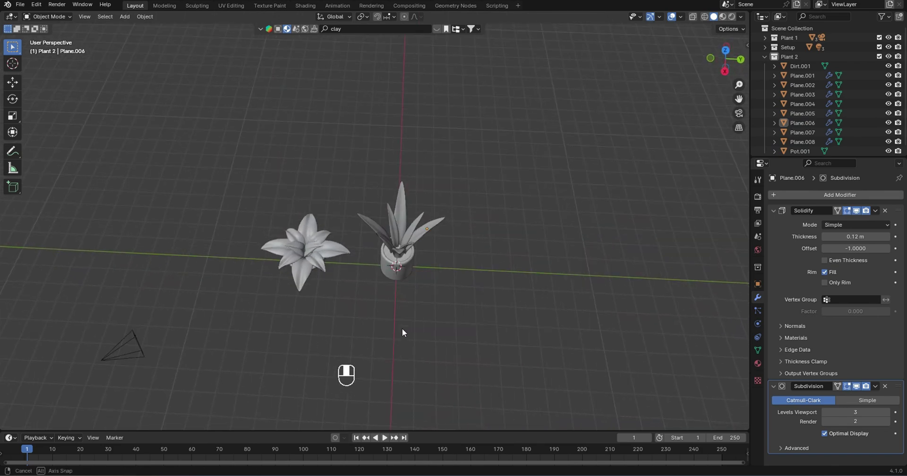
- Assign the existing Procedural Clay material to the cylindrical pot
{"action": "scroll", "coordinate": [361, 302], "scroll_direction": "up", "scroll_amount": 3}
{"action": "middle_click_drag", "start_coordinate": [361, 302], "coordinate": [385, 308]}
{"action": "left_click", "coordinate": [429, 199]}
{"action": "middle_click_drag", "start_coordinate": [310, 284], "coordinate": [349, 321]}
{"action": "left_click", "coordinate": [419, 300]}
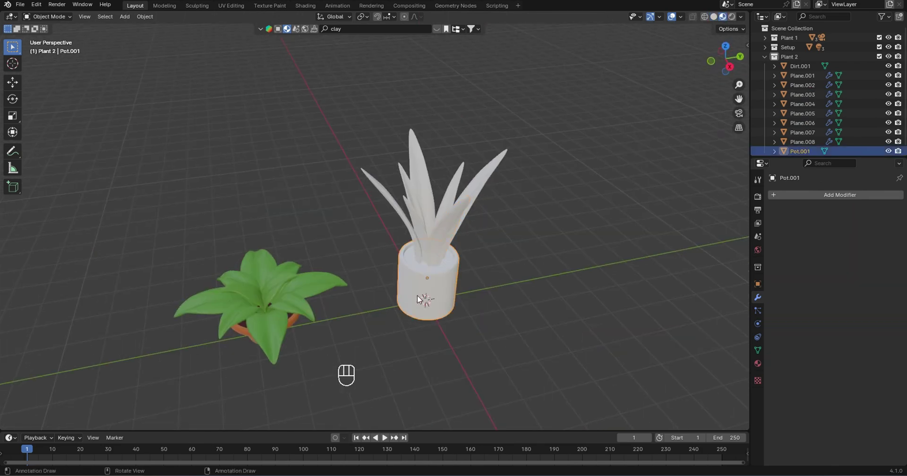
{"action": "middle_click_drag", "start_coordinate": [279, 333], "coordinate": [231, 302]}
{"action": "left_click", "coordinate": [421, 277]}
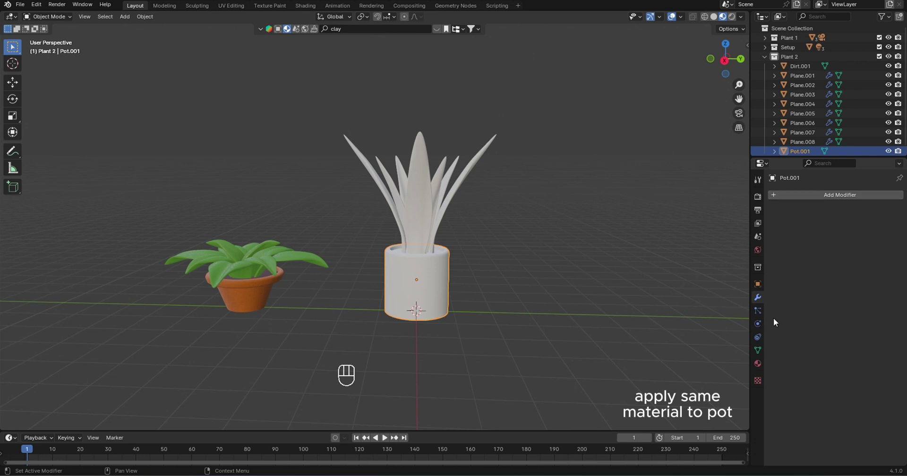
{"action": "left_click", "coordinate": [758, 364]}
{"action": "left_click", "coordinate": [775, 236]}
{"action": "left_click", "coordinate": [803, 287]}
- Make the cylindrical pot's material single-user through the object relations
{"action": "right_click", "coordinate": [422, 218]}
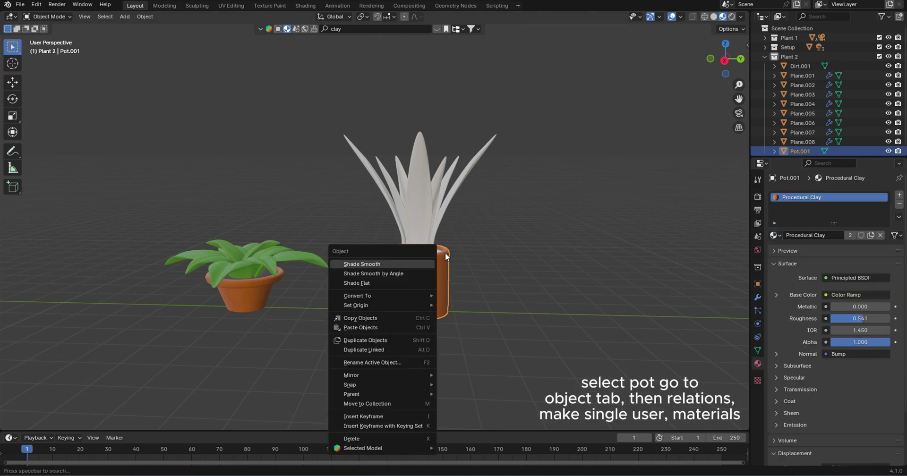
{"action": "left_click", "coordinate": [145, 16]}
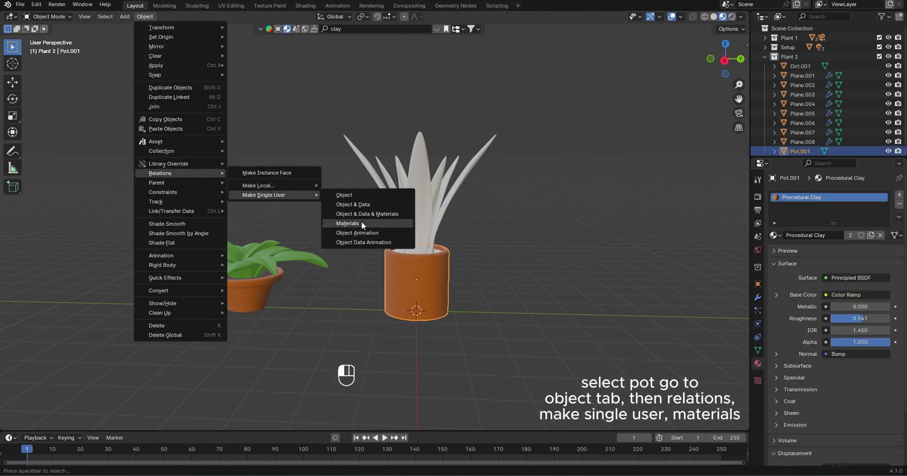
{"action": "left_click", "coordinate": [348, 223]}
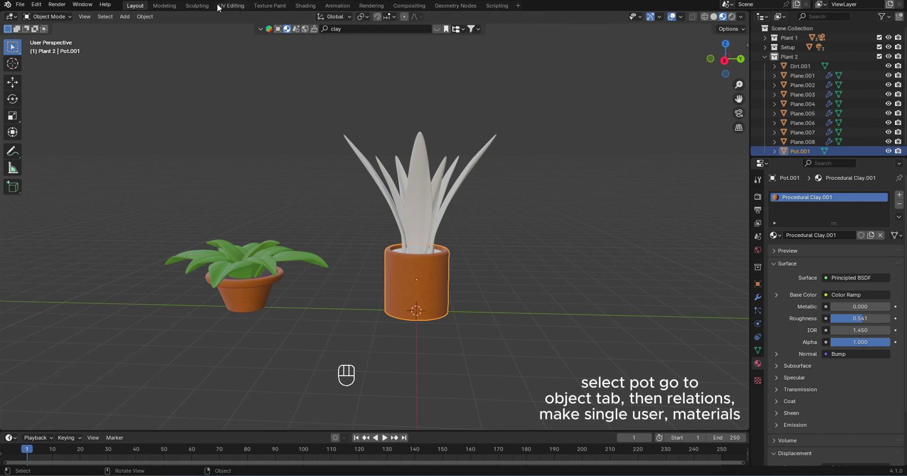
- Switch to the Shading workspace, hide the camera and select the cylindrical pot
{"action": "left_click", "coordinate": [305, 6]}
{"action": "mouse_move", "coordinate": [514, 175]}
{"action": "middle_mouse_down"}
{"action": "mouse_move", "coordinate": [469, 186]}
{"action": "mouse_move", "coordinate": [534, 168]}
{"action": "mouse_move", "coordinate": [517, 172]}
{"action": "middle_mouse_up"}
{"action": "left_click", "coordinate": [713, 17]}
{"action": "left_click", "coordinate": [722, 17]}
{"action": "left_click", "coordinate": [421, 206]}
{"action": "key", "text": "h"}
{"action": "left_click", "coordinate": [468, 166]}
- Change both Color Ramp colors of the cylindrical pot's clay material to darker browns
{"action": "middle_click_drag", "start_coordinate": [659, 391], "coordinate": [460, 342]}
{"action": "scroll", "coordinate": [461, 342], "scroll_direction": "up", "scroll_amount": 1}
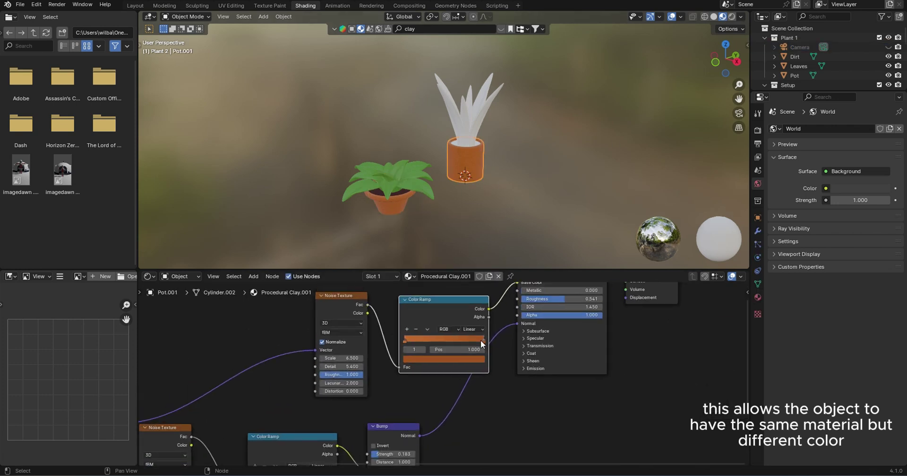
{"action": "left_click", "coordinate": [469, 359]}
{"action": "left_click_drag", "start_coordinate": [478, 269], "coordinate": [478, 284]}
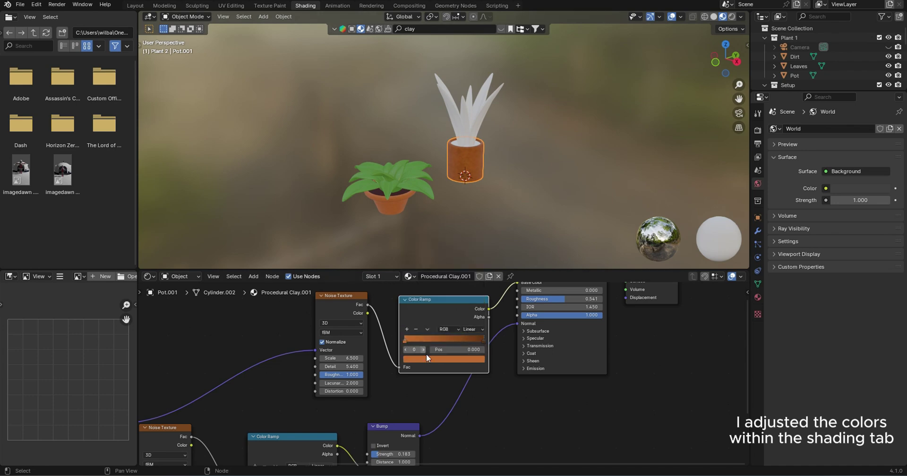
{"action": "left_click", "coordinate": [444, 359]}
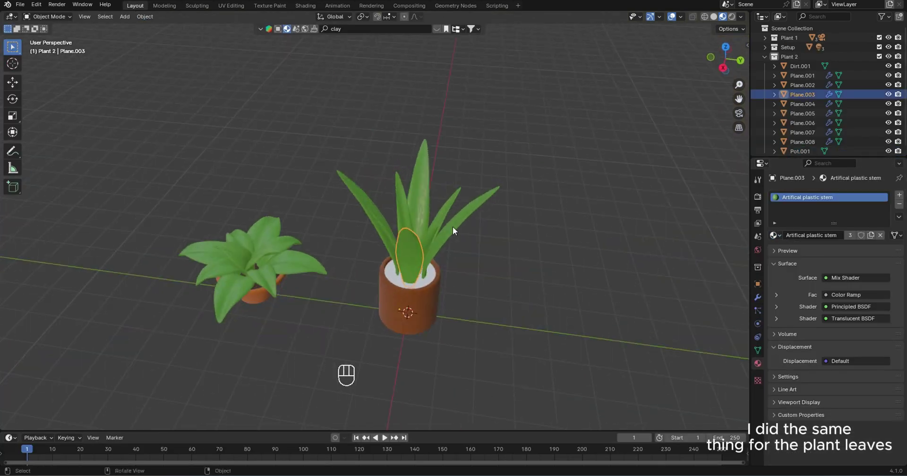
- Make the long leaf's plastic stem material single-user and change its Color Ramp to a darker green
{"action": "middle_click_drag", "start_coordinate": [453, 231], "coordinate": [559, 227]}
{"action": "left_click", "coordinate": [145, 17]}
{"action": "left_click", "coordinate": [180, 213]}
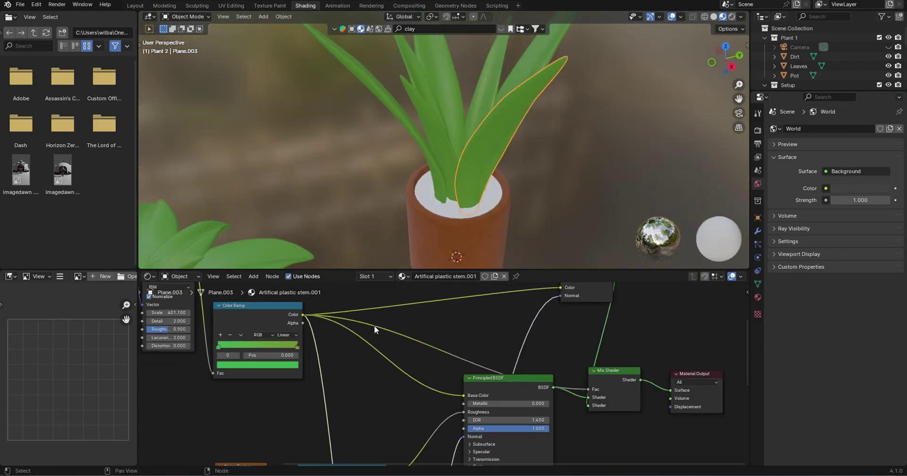
{"action": "left_click", "coordinate": [264, 362]}
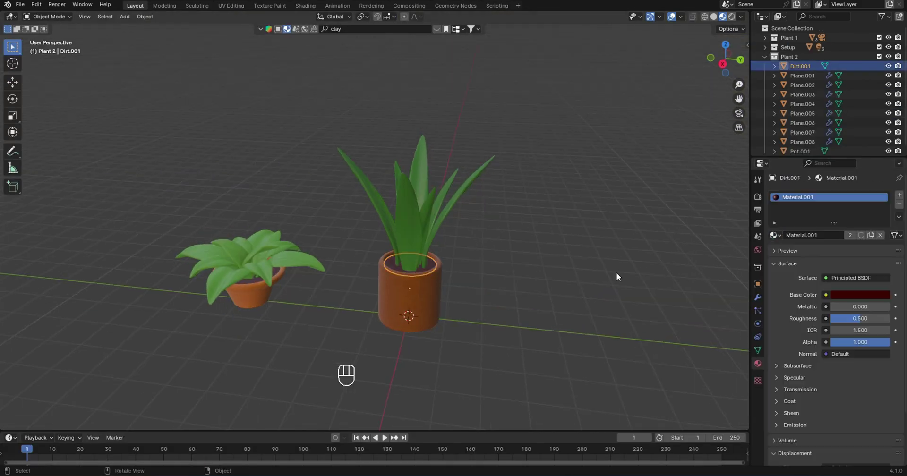
- Select all the long leaves and stretch them along Z
{"action": "middle_click_drag", "start_coordinate": [616, 272], "coordinate": [457, 250]}
{"action": "scroll", "coordinate": [439, 212], "scroll_direction": "up", "scroll_amount": 3}
{"action": "left_click", "coordinate": [394, 246], "text": "shift"}
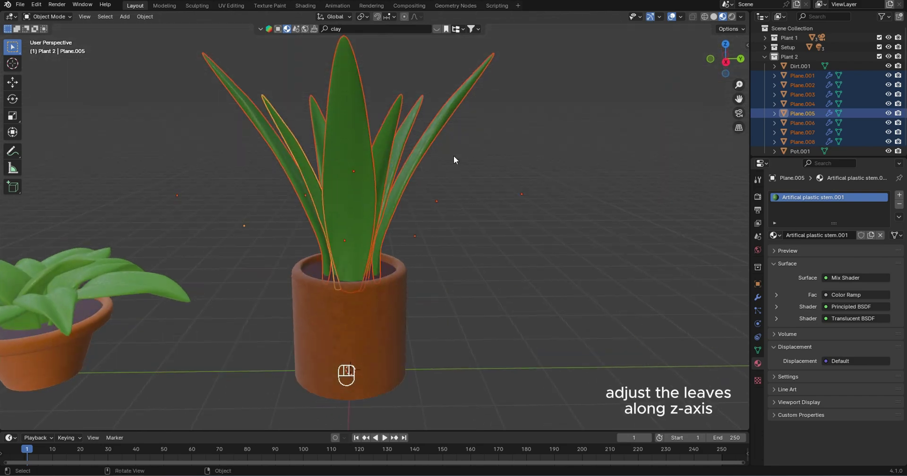
{"action": "key", "text": "s"}
{"action": "key", "text": "z"}
{"action": "key", "text": "z"}
{"action": "left_click", "coordinate": [440, 160]}
- Move the selected leaves up about 0.13 m along Z
{"action": "key", "text": "g"}
{"action": "key", "text": "z"}
{"action": "key", "text": "z"}
{"action": "key", "text": "z"}
{"action": "left_click", "coordinate": [454, 216]}
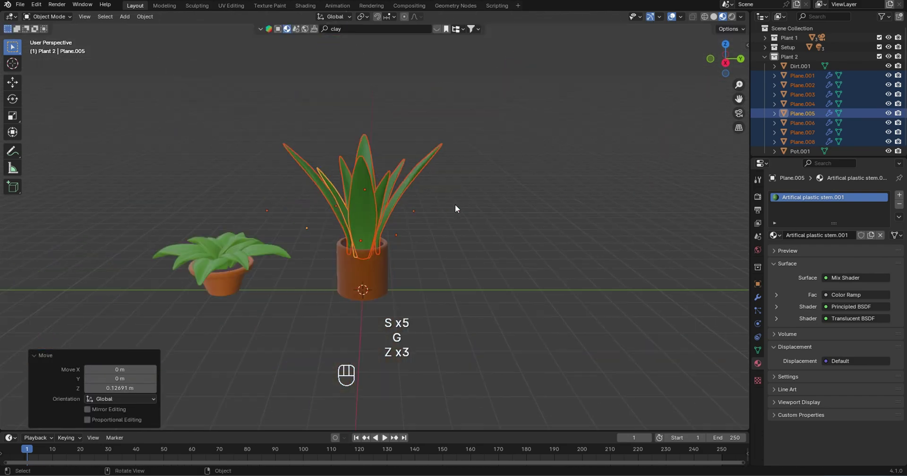
- Undo the last move and scale of the leaves
{"action": "middle_click_drag", "start_coordinate": [455, 208], "coordinate": [423, 268]}
{"action": "scroll", "coordinate": [421, 255], "scroll_direction": "down", "scroll_amount": 2}
{"action": "key", "text": "ctrl+z"}
{"action": "key", "text": "ctrl+z"}
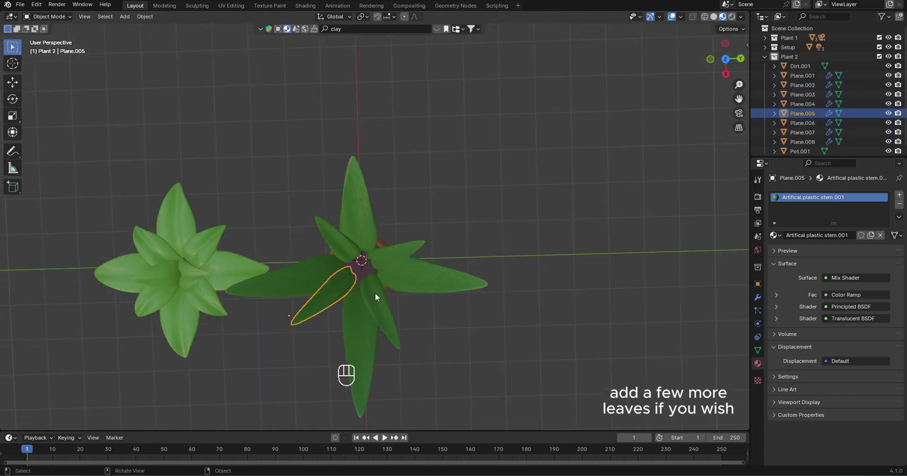
- Move the selected small leaf along Z to adjust its height in the pot
{"action": "middle_click_drag", "start_coordinate": [375, 297], "coordinate": [409, 241]}
{"action": "key", "text": "g"}
{"action": "key", "text": "z"}
{"action": "key", "text": "z"}
{"action": "key", "text": "z"}
{"action": "left_click", "coordinate": [393, 218]}
- Duplicate the small leaf and position the copy along X, Y and Z in the pot
{"action": "key", "text": "shift+d"}
{"action": "key", "text": "g"}
{"action": "key", "text": "x"}
{"action": "key", "text": "g"}
{"action": "key", "text": "y"}
{"action": "key", "text": "y"}
{"action": "middle_click_drag", "start_coordinate": [474, 258], "coordinate": [486, 192]}
{"action": "key", "text": "g"}
{"action": "key", "text": "z"}
{"action": "left_click", "coordinate": [462, 271]}
- Shift the added leaf along Y, rotate it and make a linked duplicate for a fuller plant
{"action": "key", "text": "g"}
{"action": "key", "text": "y"}
{"action": "left_click", "coordinate": [447, 273]}
{"action": "key", "text": "r"}
{"action": "key", "text": "alt+d"}
{"action": "left_click", "coordinate": [397, 291]}
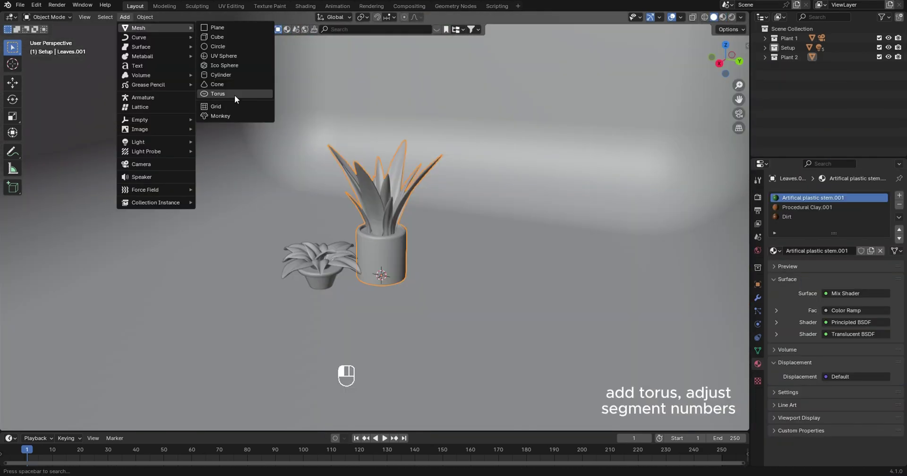
- Add a torus around the cylindrical pot's base with a major radius of 0.89 m and minor radius of 0.04 m
{"action": "left_click", "coordinate": [234, 94]}
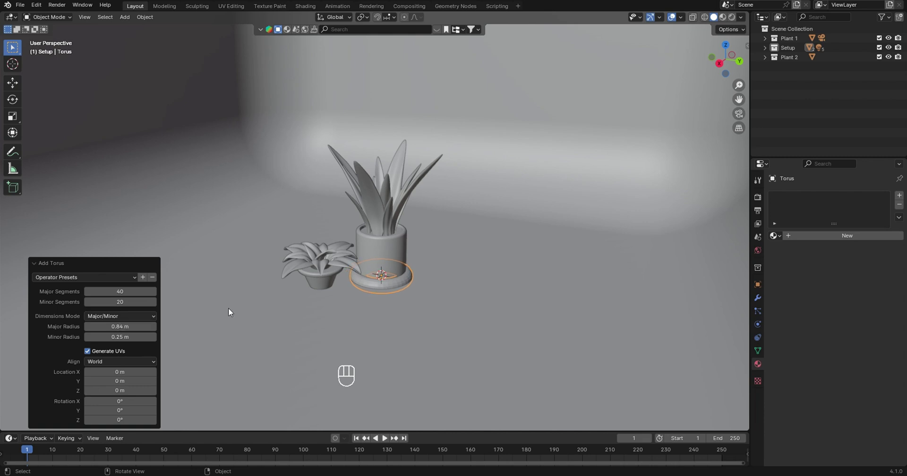
{"action": "key", "text": "KP_7"}
{"action": "scroll", "coordinate": [199, 321], "scroll_direction": "up", "scroll_amount": 5}
{"action": "left_click_drag", "start_coordinate": [120, 327], "coordinate": [118, 327]}
{"action": "middle_click_drag", "start_coordinate": [397, 293], "coordinate": [385, 237]}
{"action": "scroll", "coordinate": [384, 236], "scroll_direction": "up", "scroll_amount": 2}
{"action": "middle_click_drag", "start_coordinate": [557, 321], "coordinate": [498, 309]}
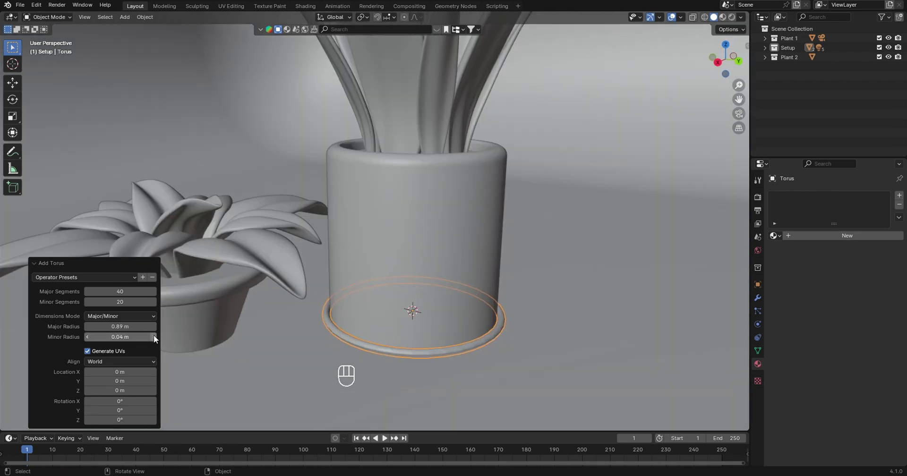
- Apply Shade Smooth by Angle to the torus
{"action": "middle_click_drag", "start_coordinate": [69, 24], "coordinate": [169, 329]}
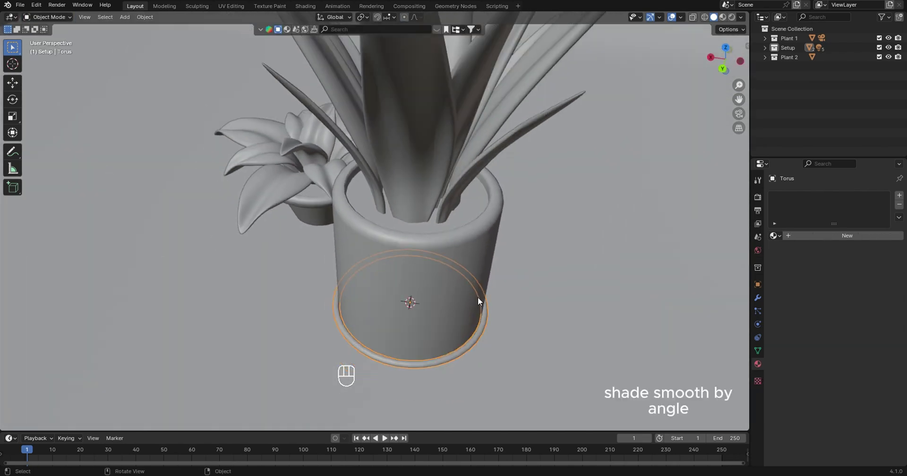
{"action": "right_click", "coordinate": [478, 300]}
{"action": "left_click", "coordinate": [425, 293]}
{"action": "middle_click_drag", "start_coordinate": [425, 294], "coordinate": [557, 344]}
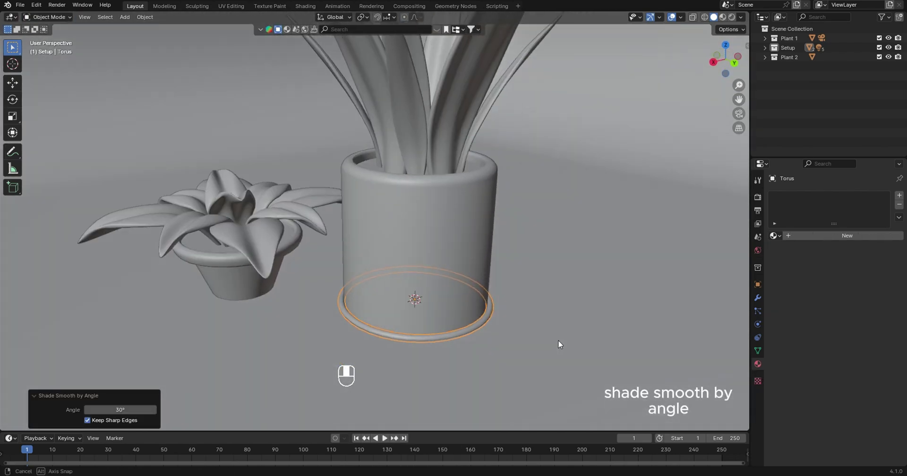
- Move the torus up along Z to just below the cylindrical pot's rim
{"action": "key", "text": "g"}
{"action": "key", "text": "z"}
{"action": "left_click", "coordinate": [489, 218]}
{"action": "middle_click_drag", "start_coordinate": [491, 220], "coordinate": [501, 316]}
{"action": "scroll", "coordinate": [546, 307], "scroll_direction": "up", "scroll_amount": 6}
{"action": "scroll", "coordinate": [552, 333], "scroll_direction": "down", "scroll_amount": 3}
{"action": "scroll", "coordinate": [502, 316], "scroll_direction": "down", "scroll_amount": 6}
{"action": "left_click", "coordinate": [557, 312]}
{"action": "middle_click_drag", "start_coordinate": [557, 311], "coordinate": [493, 271]}
{"action": "scroll", "coordinate": [493, 271], "scroll_direction": "down", "scroll_amount": 5}
{"action": "scroll", "coordinate": [493, 276], "scroll_direction": "up", "scroll_amount": 5}
- Make a linked duplicate of the torus and place it about 0.15 m lower along Z
{"action": "left_click", "coordinate": [483, 178]}
{"action": "key", "text": "alt+d"}
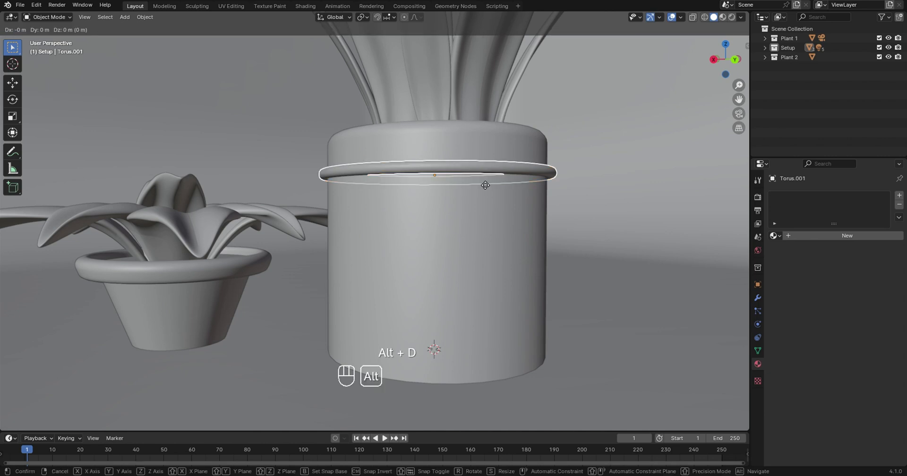
{"action": "key", "text": "z"}
{"action": "key", "text": "z"}
{"action": "key", "text": "z"}
{"action": "key", "text": "z"}
{"action": "left_click", "coordinate": [488, 204]}
- Make a third linked torus and place it about 0.16 m below the second along Z
{"action": "key", "text": "alt+d"}
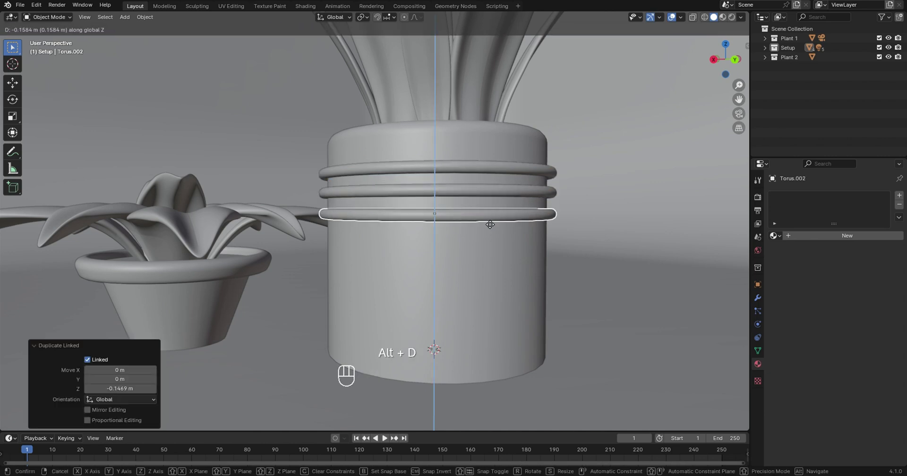
{"action": "left_click", "coordinate": [490, 224]}
{"action": "left_click", "coordinate": [600, 248]}
{"action": "middle_click_drag", "start_coordinate": [605, 250], "coordinate": [661, 265]}
{"action": "scroll", "coordinate": [610, 259], "scroll_direction": "down", "scroll_amount": 4}
- Select the three torus rings and scale them together to fit around the pot
{"action": "left_click", "coordinate": [446, 192]}
{"action": "left_click", "coordinate": [446, 203], "text": "shift"}
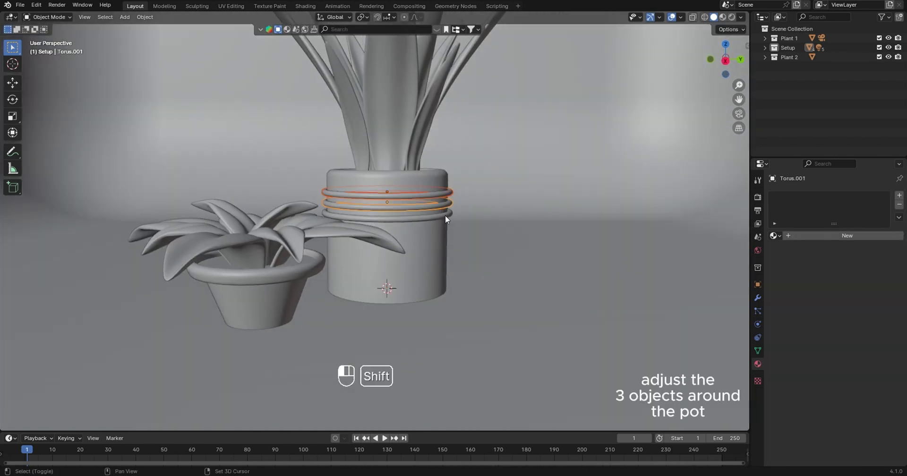
{"action": "left_click", "coordinate": [445, 214], "text": "shift"}
{"action": "scroll", "coordinate": [501, 202], "scroll_direction": "up", "scroll_amount": 3}
{"action": "key", "text": "s"}
{"action": "left_click", "coordinate": [497, 203]}
{"action": "left_click", "coordinate": [534, 218]}
- Scale the three torus rings along Z by about 2.1 to make them thicker bands
{"action": "middle_click_drag", "start_coordinate": [534, 219], "coordinate": [436, 257]}
{"action": "scroll", "coordinate": [436, 257], "scroll_direction": "down", "scroll_amount": 3}
{"action": "left_click_drag", "start_coordinate": [739, 99], "coordinate": [727, 118]}
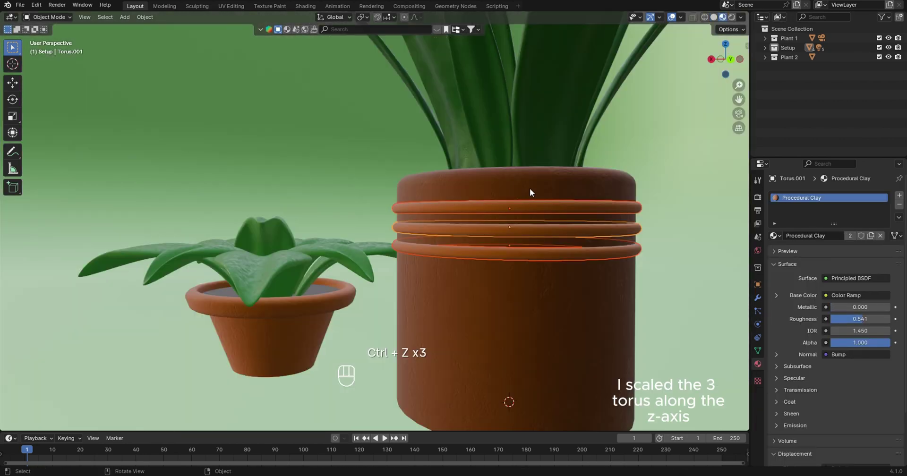
{"action": "key", "text": "s"}
{"action": "key", "text": "z"}
{"action": "left_click", "coordinate": [573, 193]}
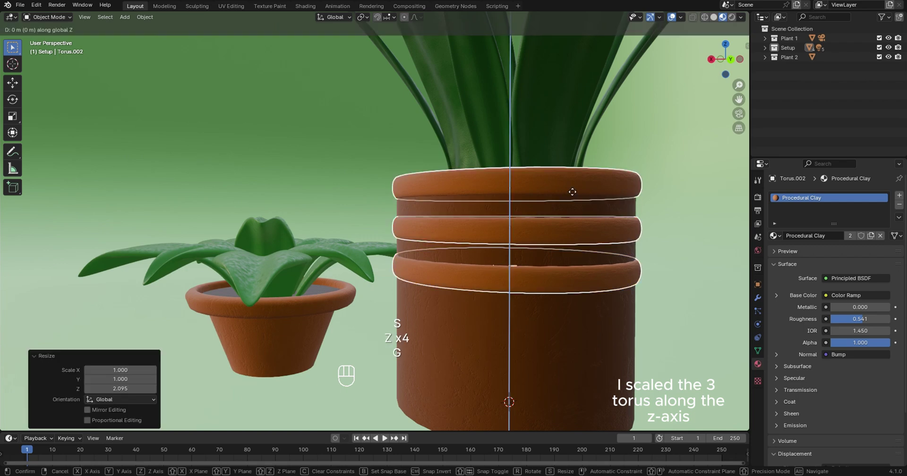
- Move the three torus rings together along Z to adjust their height on the upper part of the cylindrical pot
{"action": "key", "text": "g"}
{"action": "key", "text": "z"}
{"action": "left_click", "coordinate": [576, 234]}
{"action": "left_click", "coordinate": [577, 237]}
{"action": "scroll", "coordinate": [571, 246], "scroll_direction": "down", "scroll_amount": 5}
{"action": "middle_click_drag", "start_coordinate": [569, 254], "coordinate": [537, 239]}
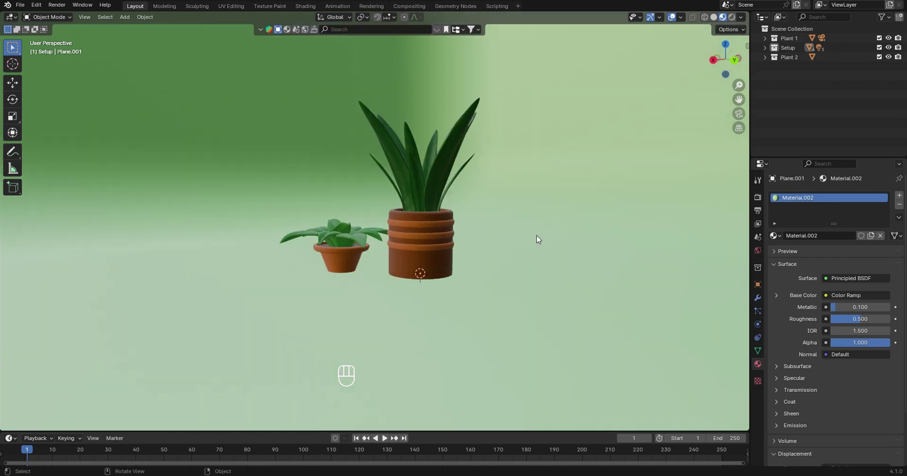